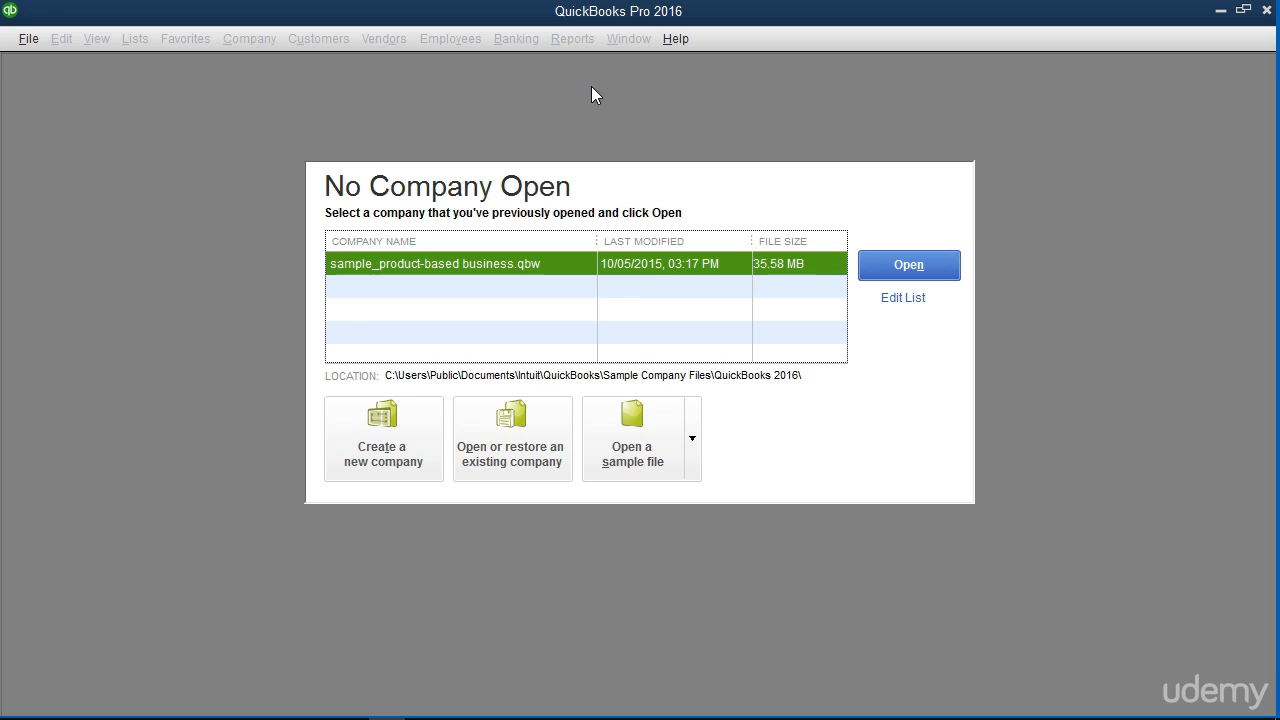
Create a new company through Other Options' Advanced Setup to launch the EasyStep Interview.
left_click(33, 39)
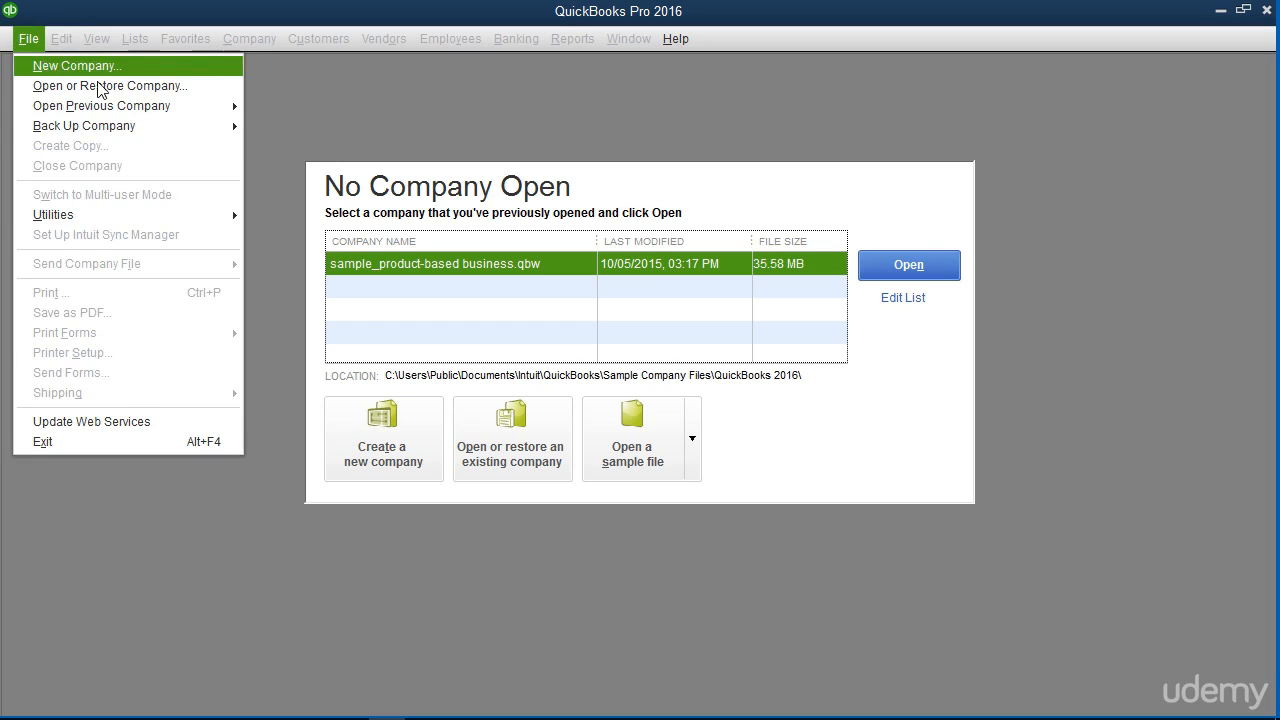
left_click(391, 117)
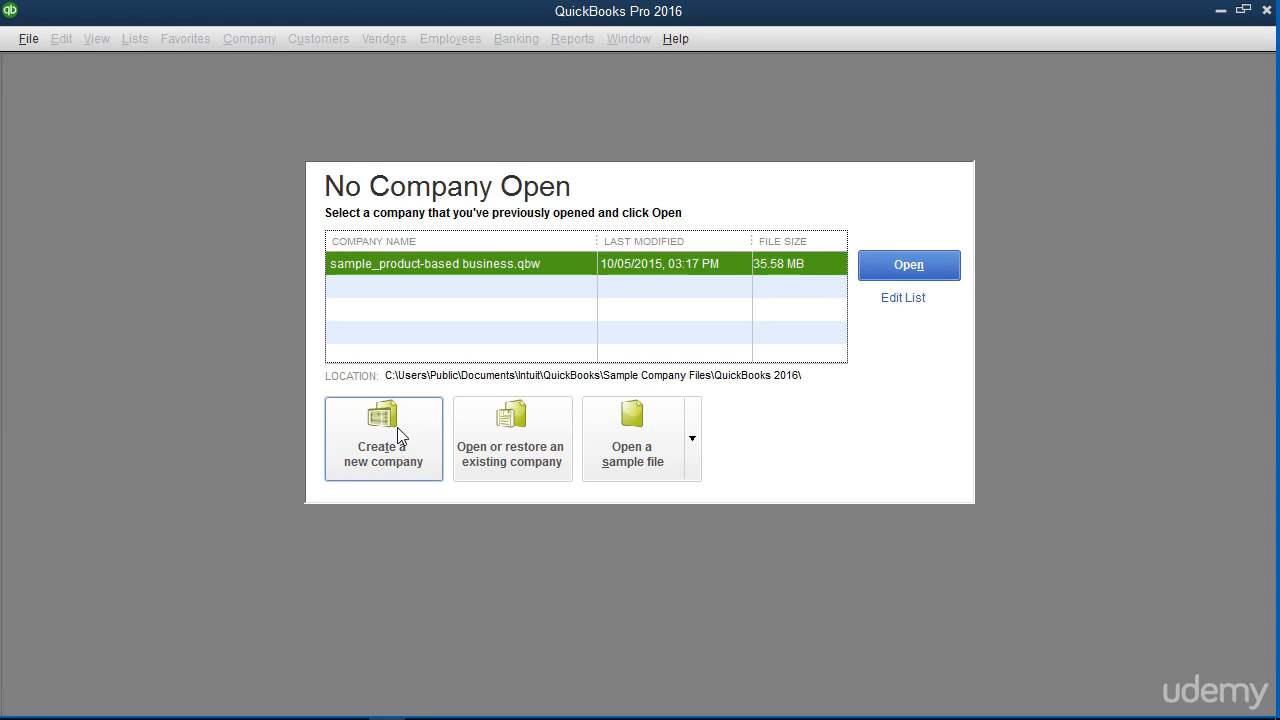
left_click(397, 427)
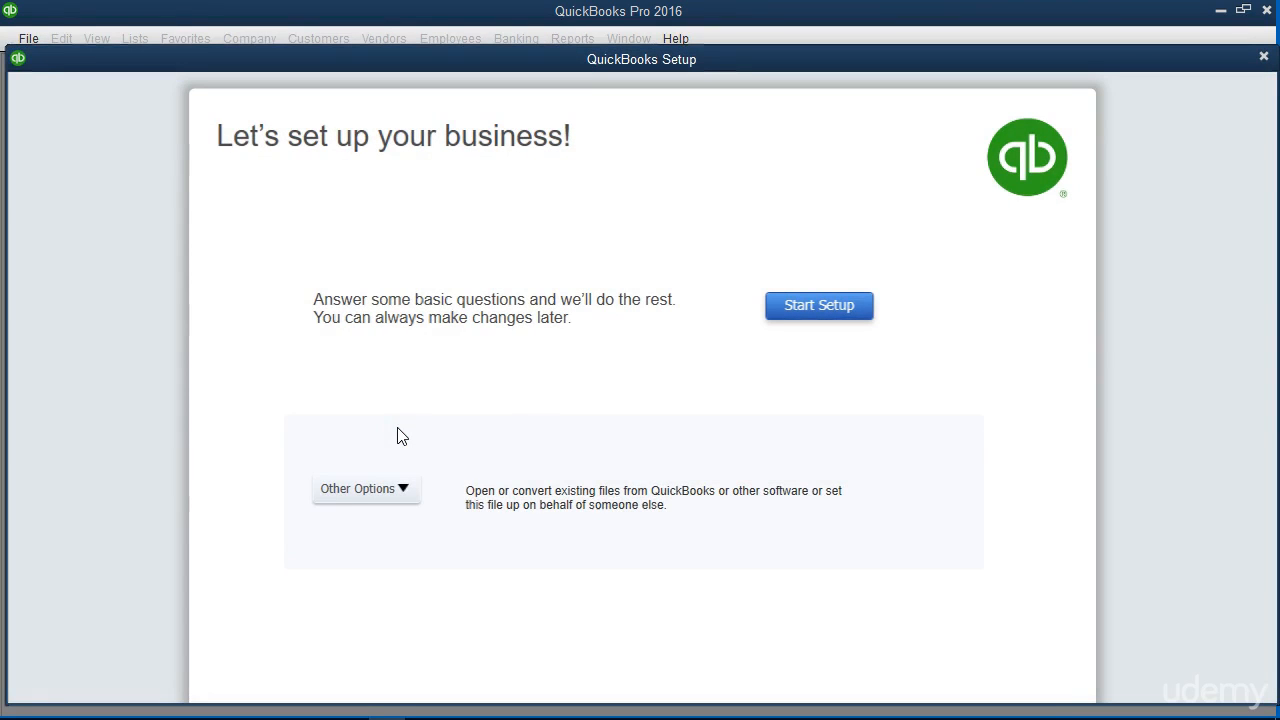
left_click(404, 491)
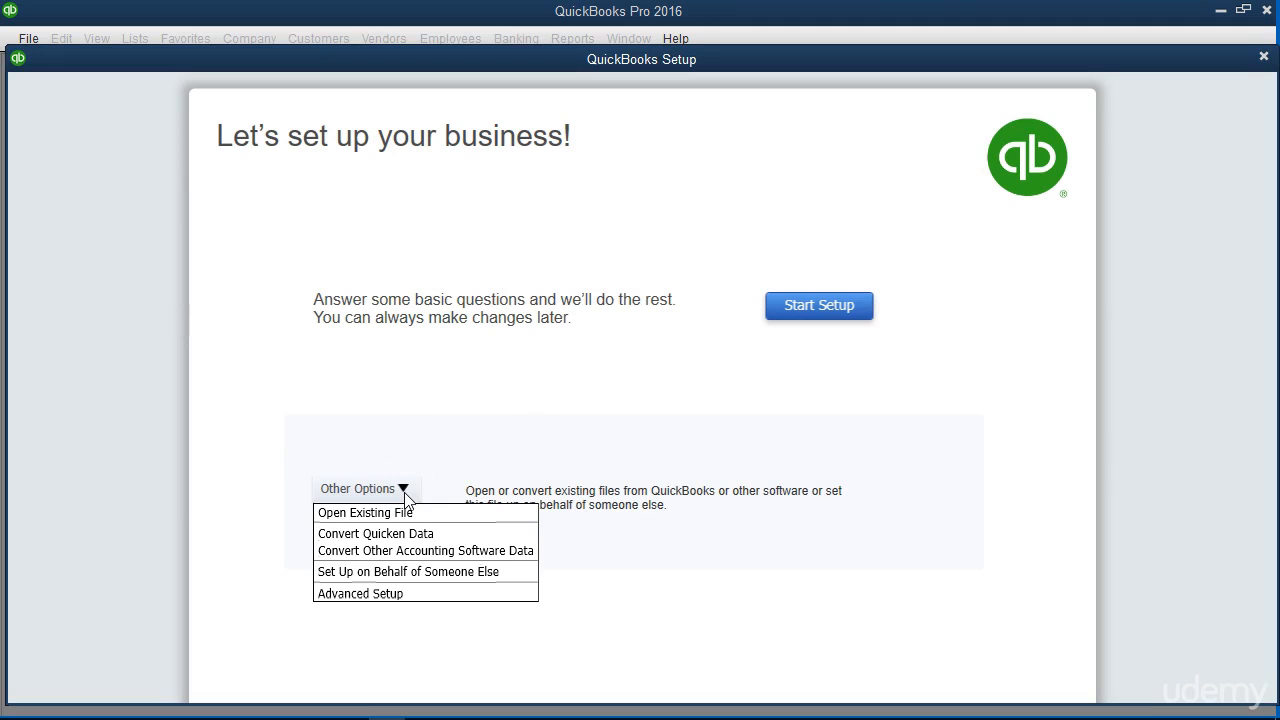
left_click(399, 596)
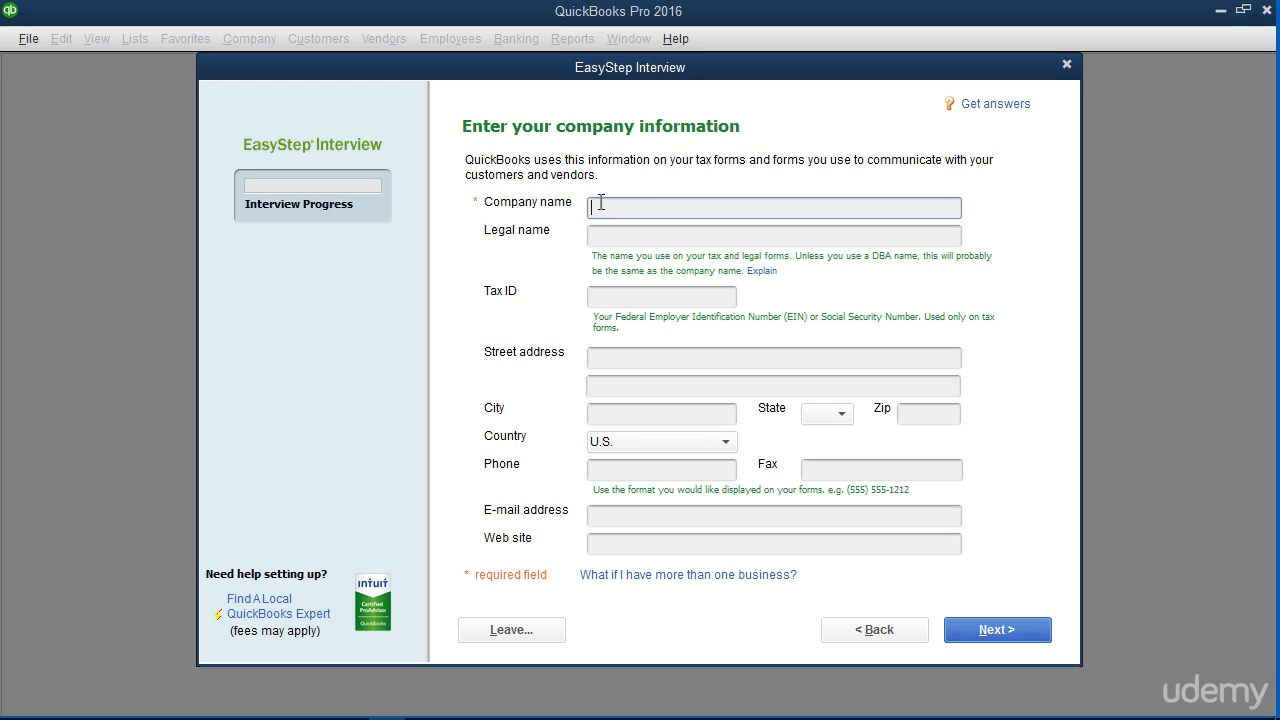
Enter Widgets, Inc. as company name, carry it into Legal name, and open its explanation.
type("Widgets, Inc.")
key("Tab")
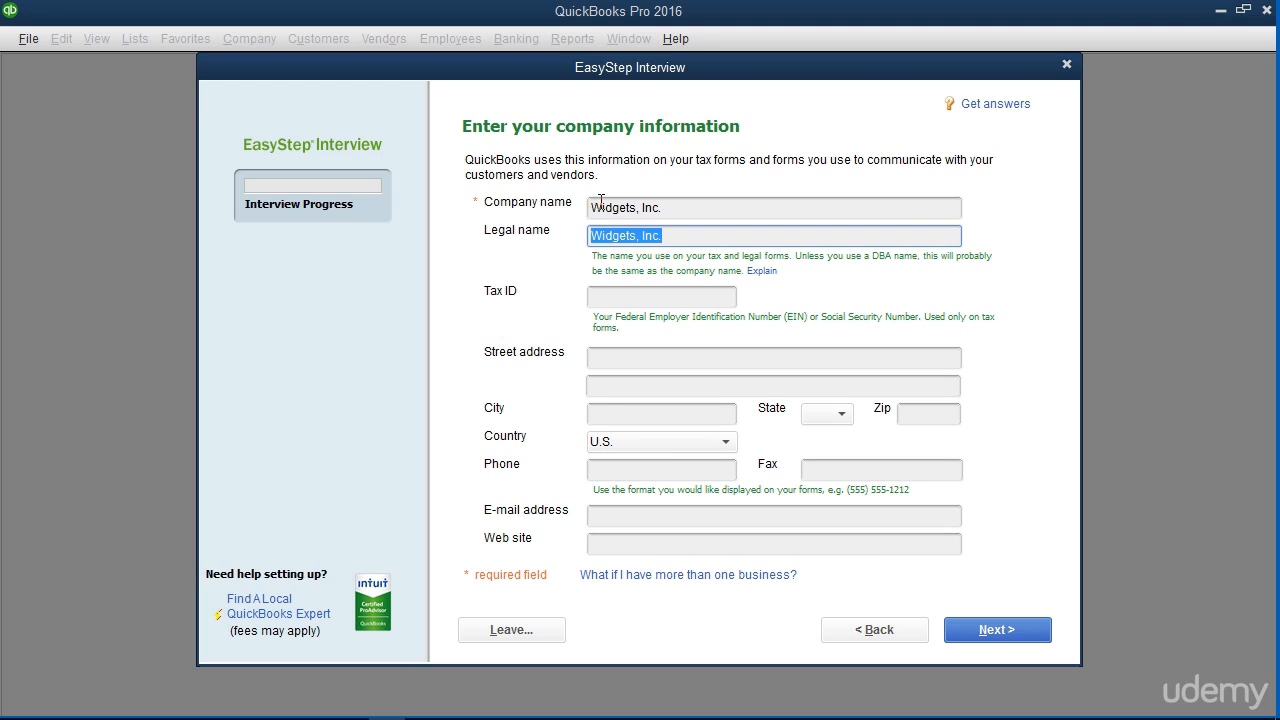
left_click(759, 270)
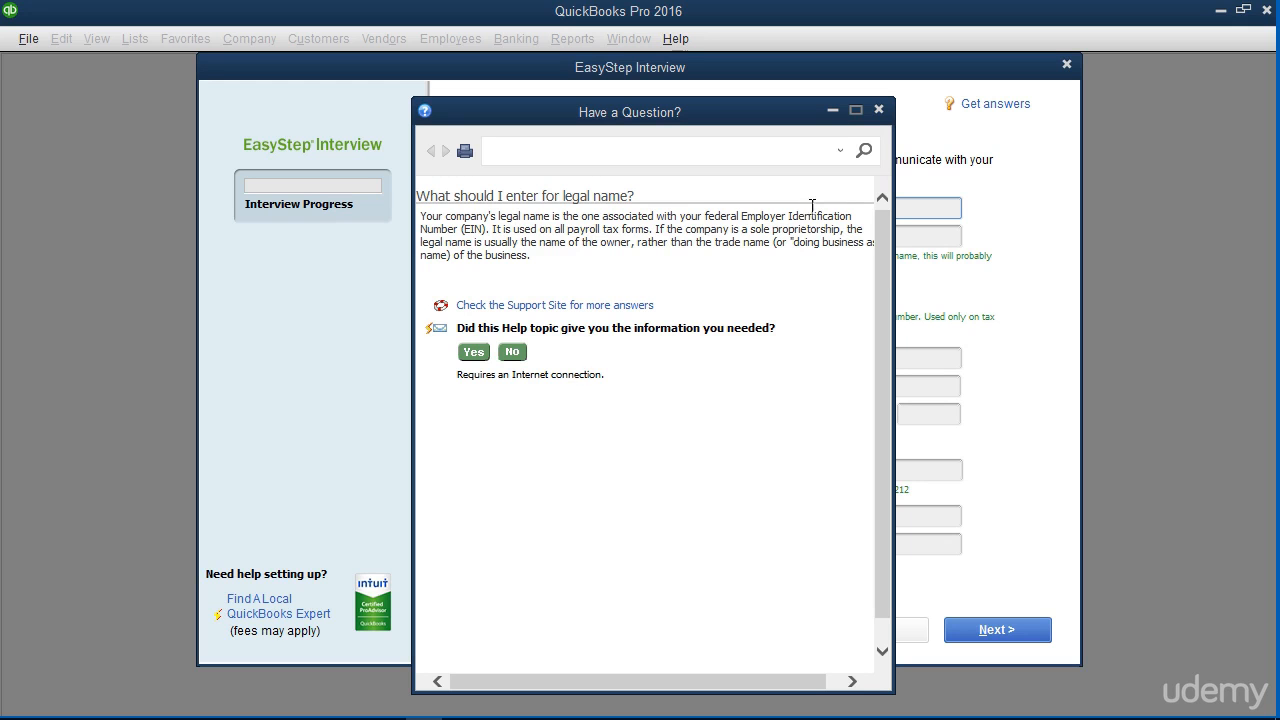
Close the legal-name help, view the company information help, and close it again.
left_click(876, 109)
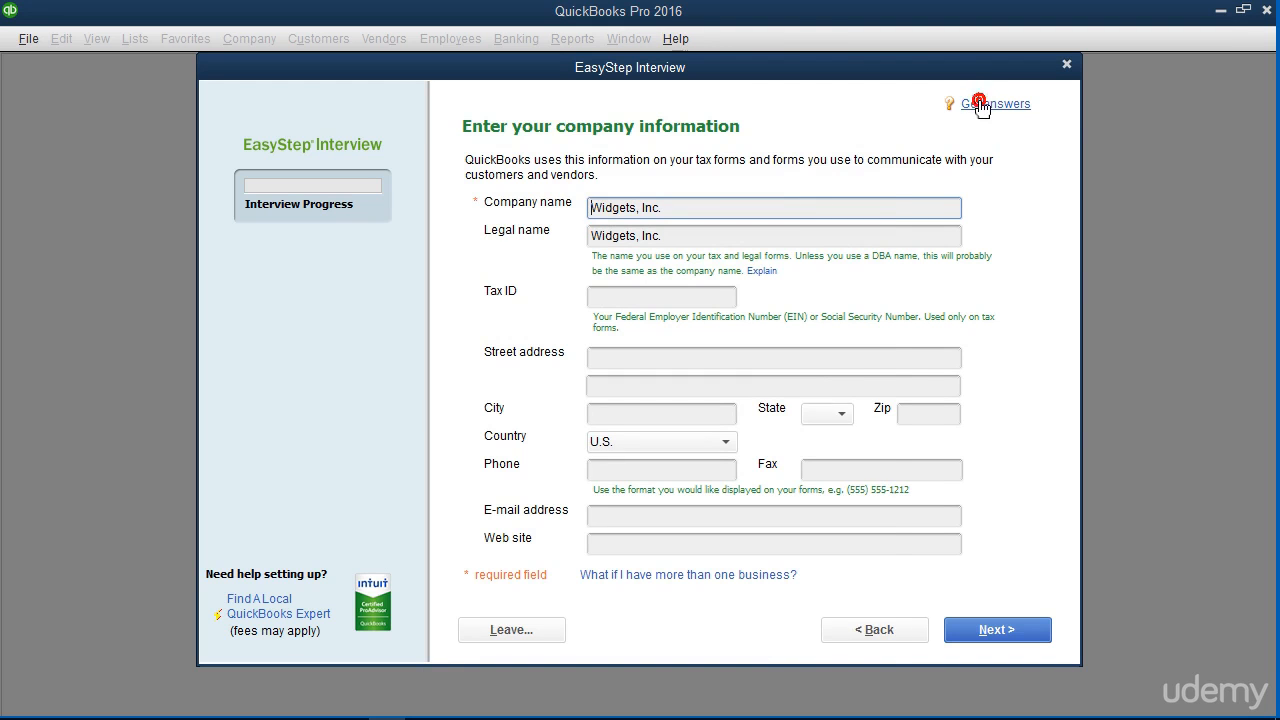
left_click(982, 108)
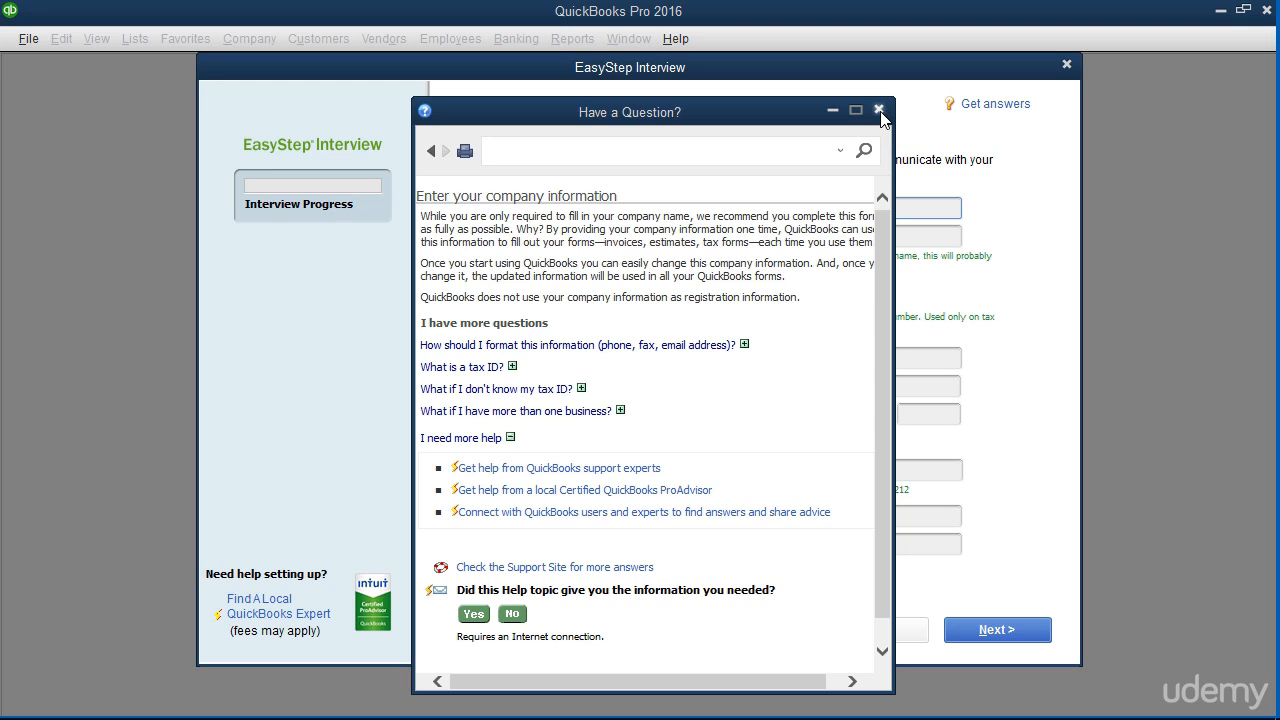
left_click(879, 110)
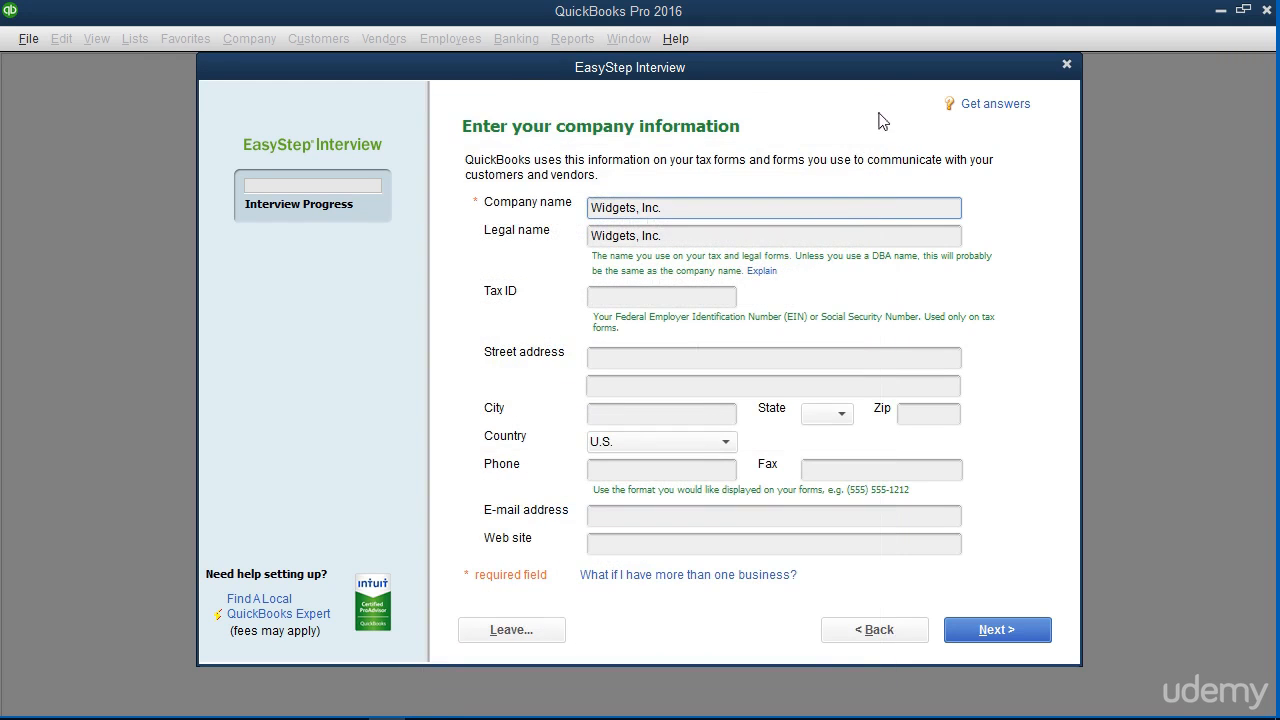
Enter the company's tax ID, street address, city, state and zip code.
left_click(628, 291)
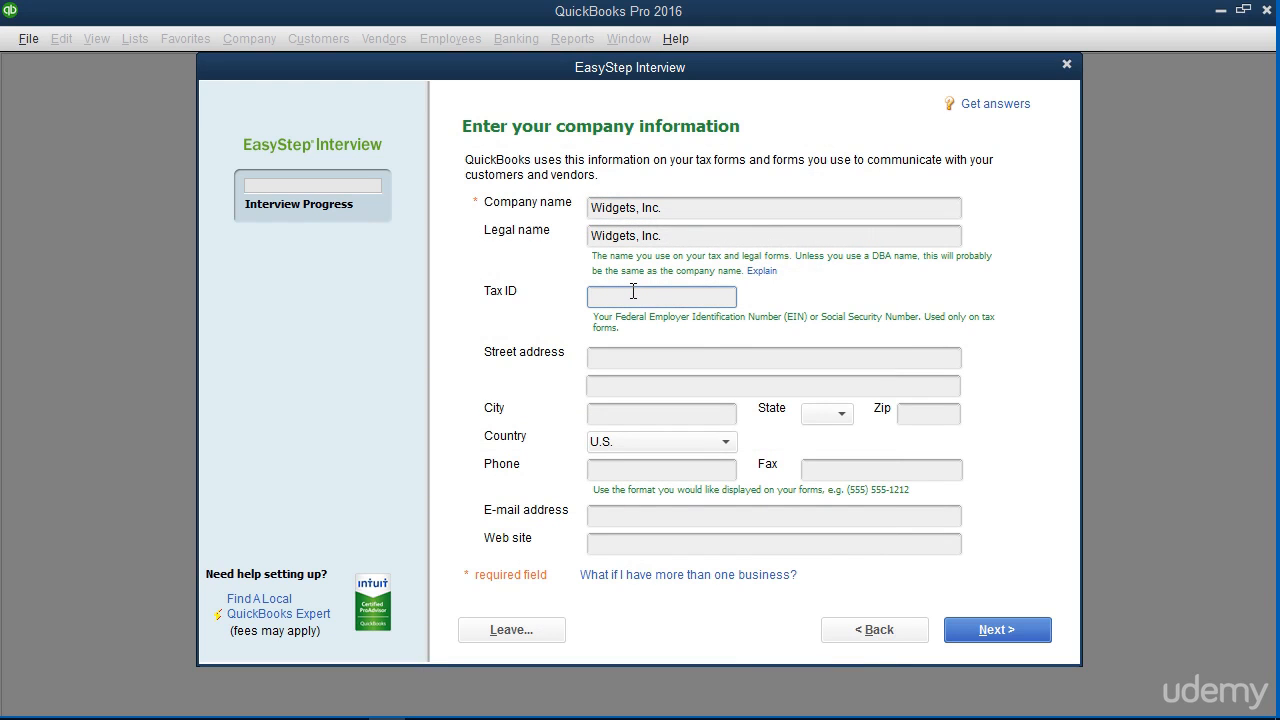
type("38-1234567")
left_click(616, 362)
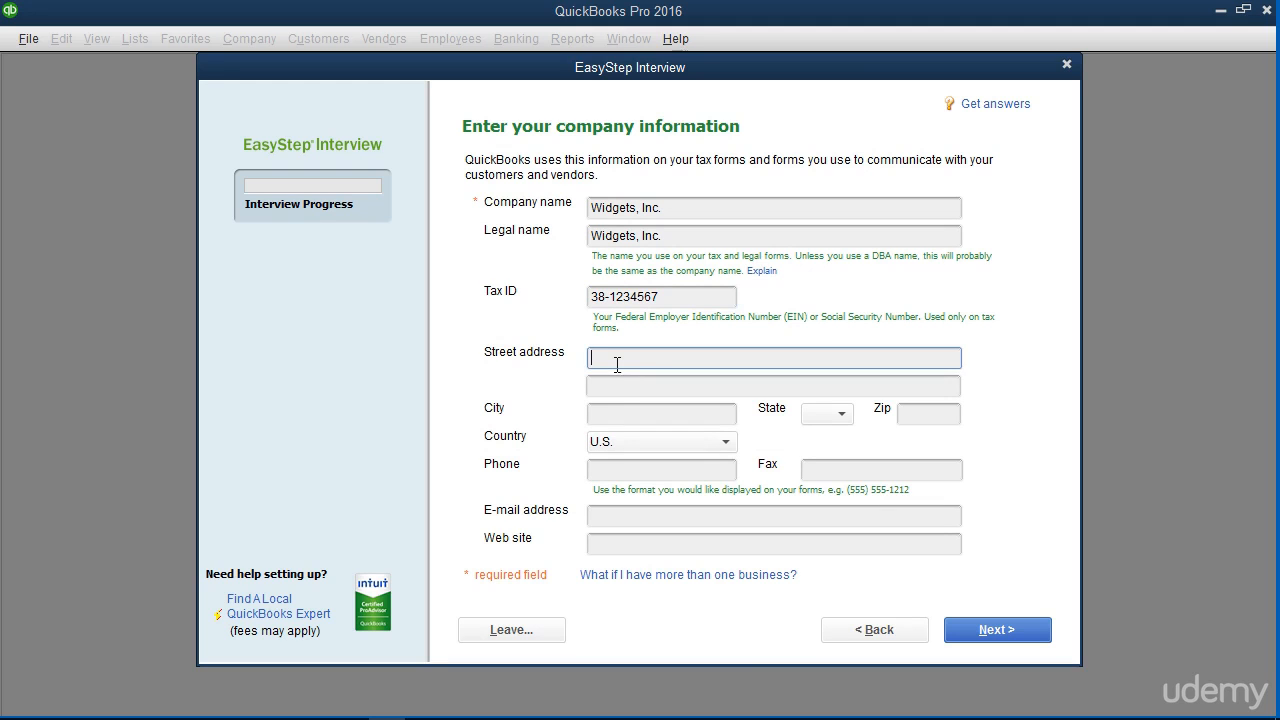
type("100 Main St.")
key("Tab")
key("Tab")
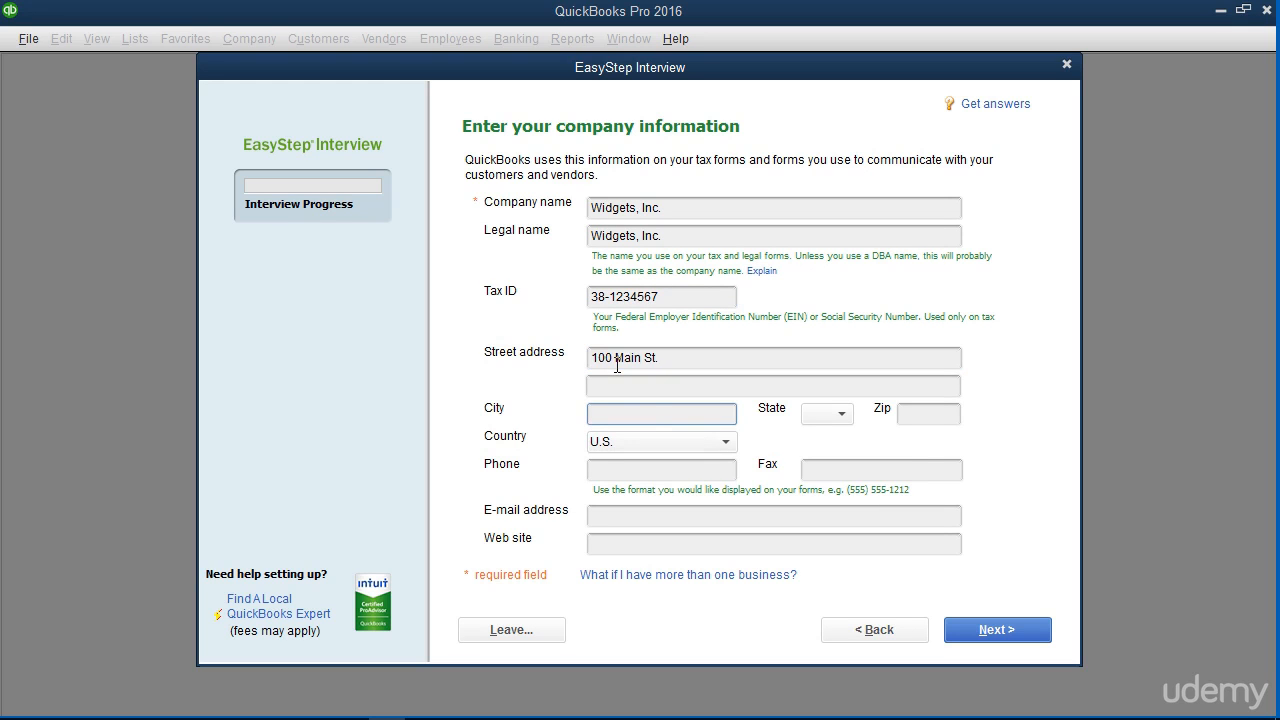
type("East Lansing")
left_click(842, 418)
left_click(829, 694)
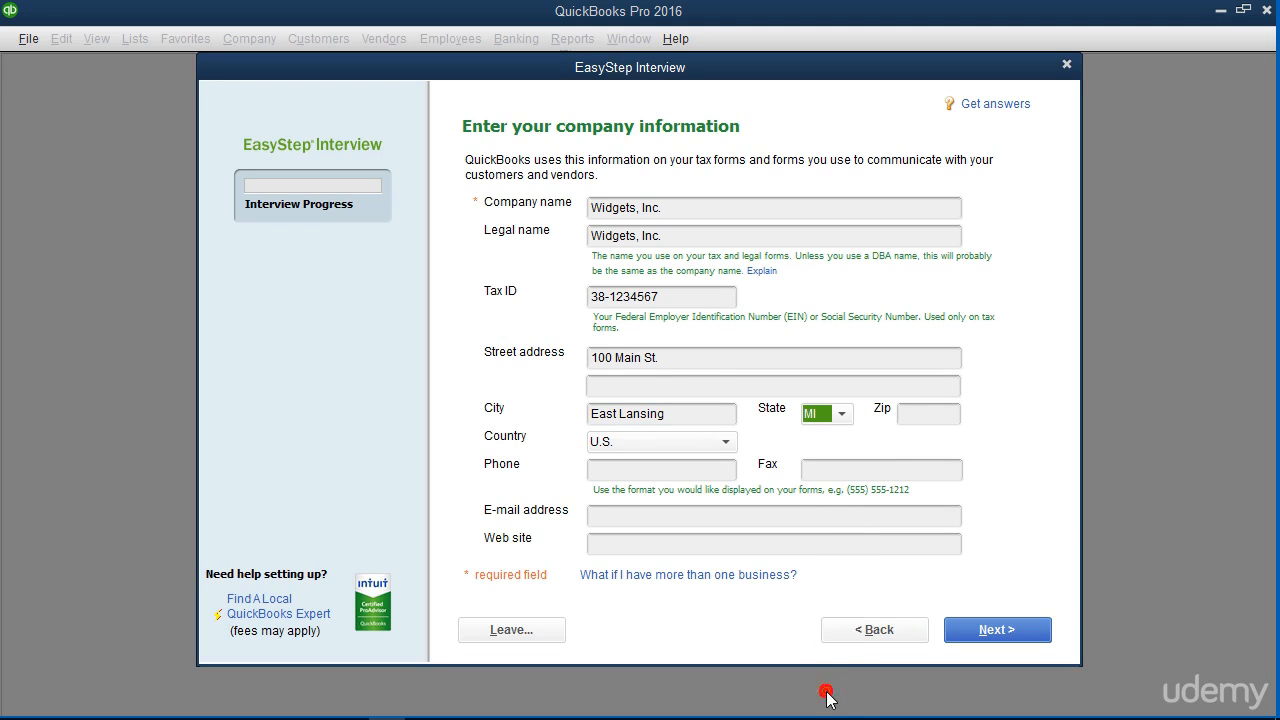
left_click(930, 412)
type("48823")
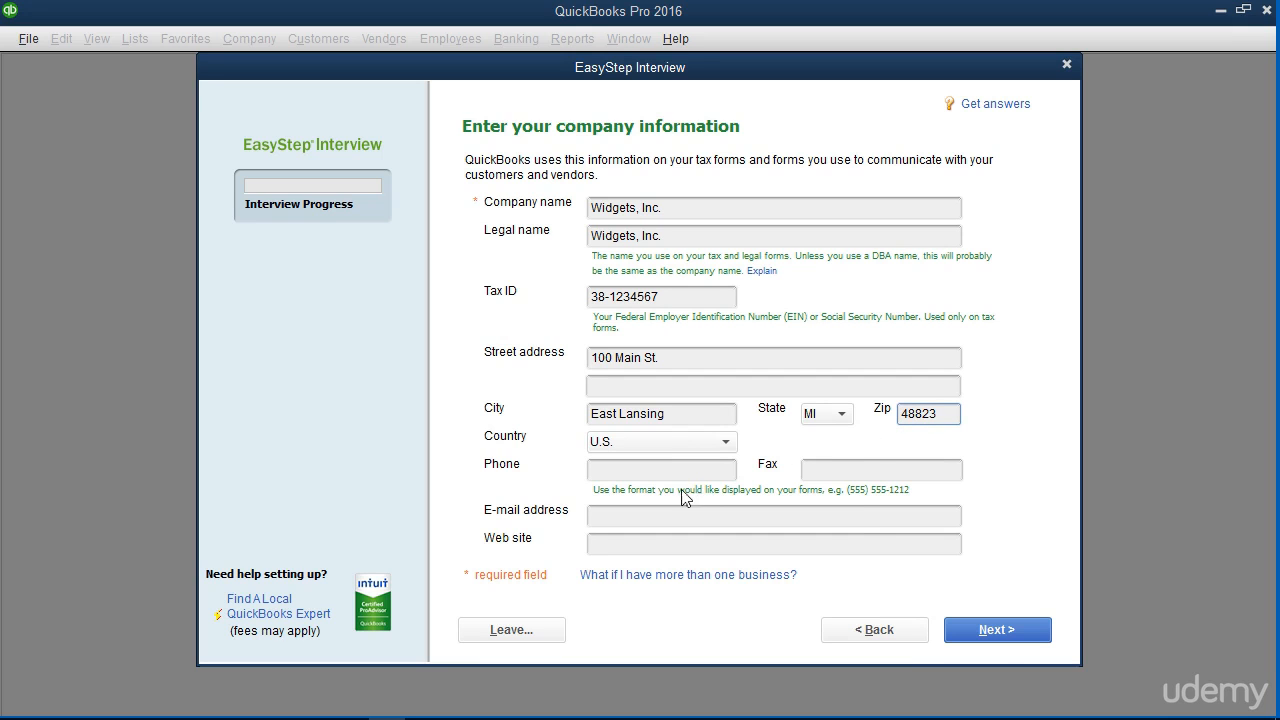
Enter the company's phone, fax, e-mail address and web site, then continue.
left_click(621, 476)
type("1-888-111-2222")
key("Tab")
type("1-888-222-3333")
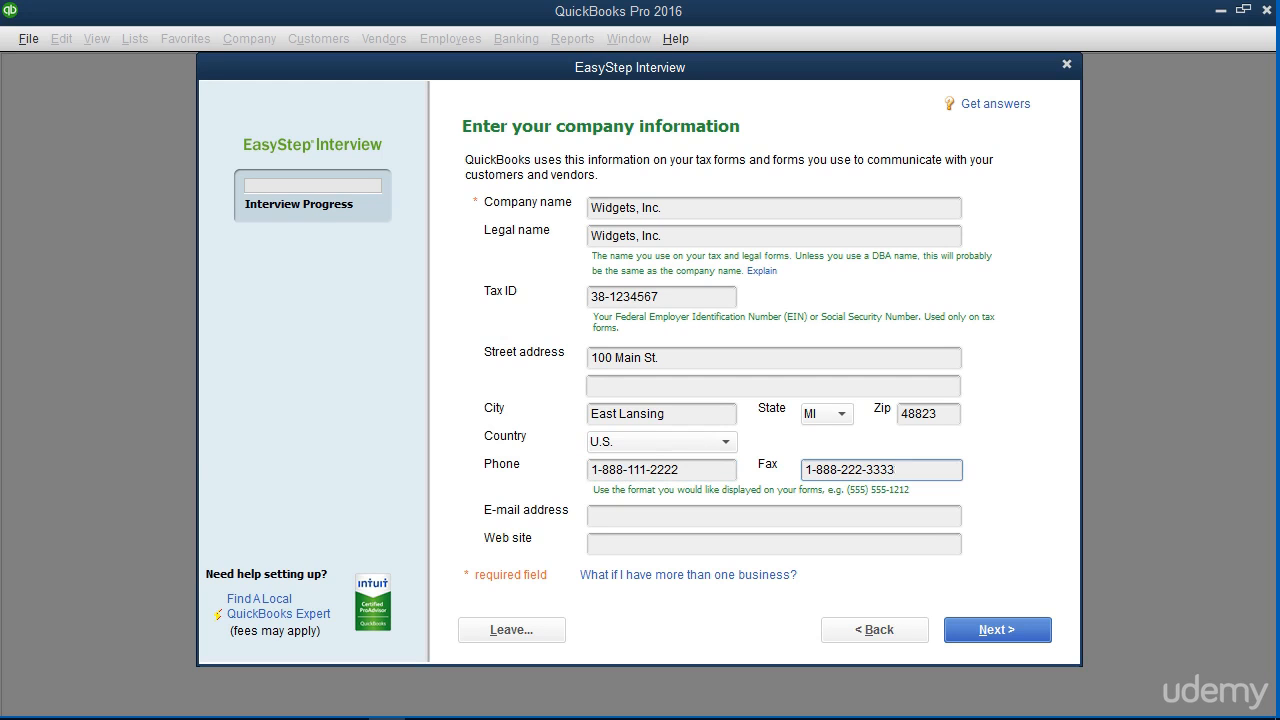
left_click(613, 518)
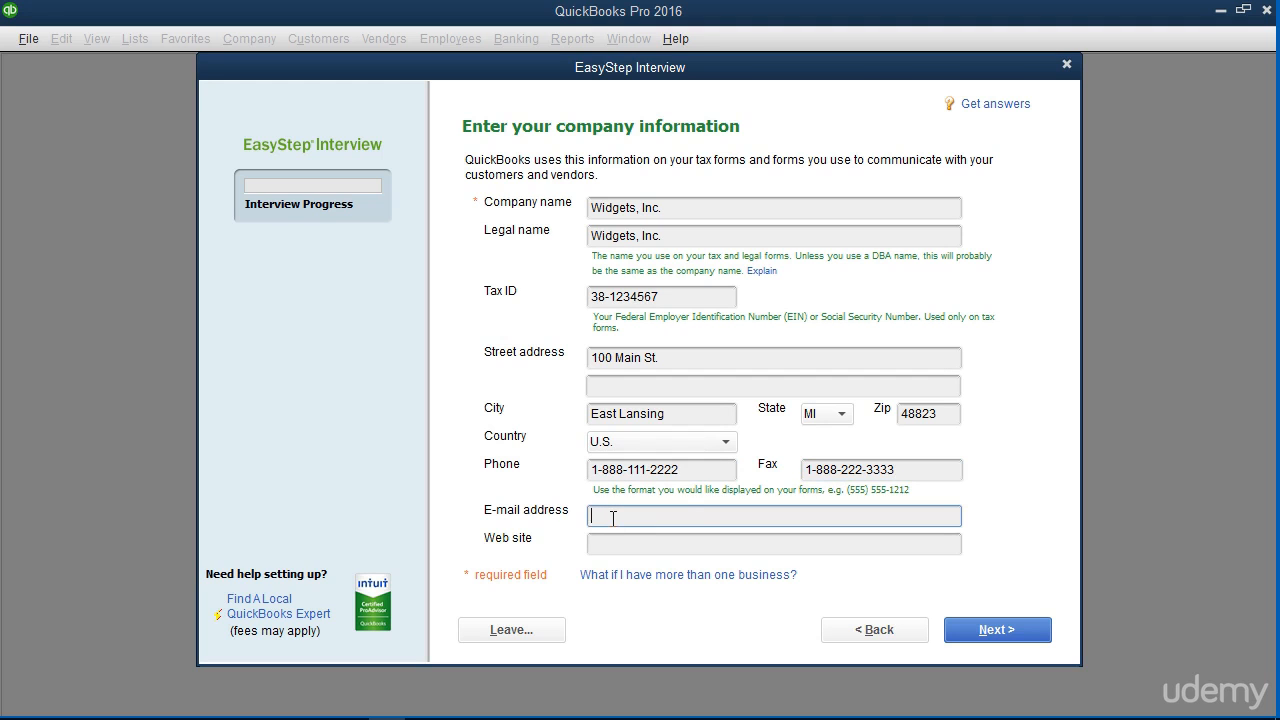
key("Tab")
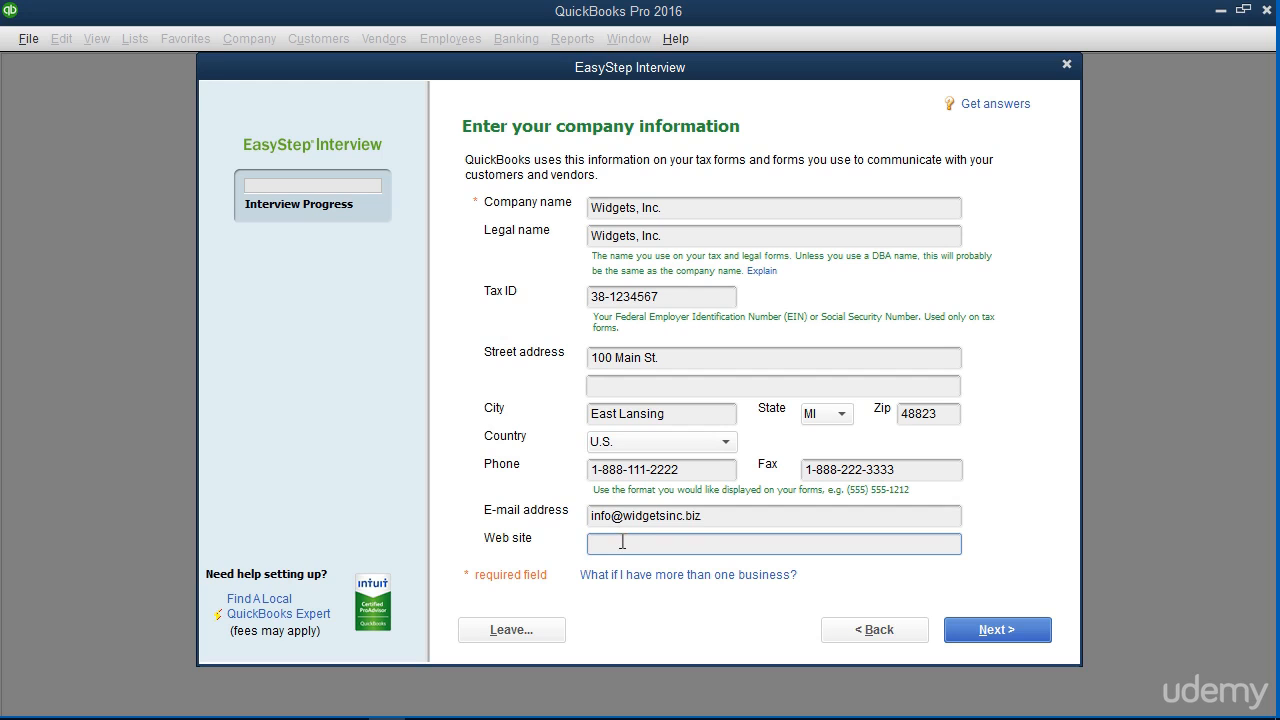
type("http://www.widgetsinc.biz")
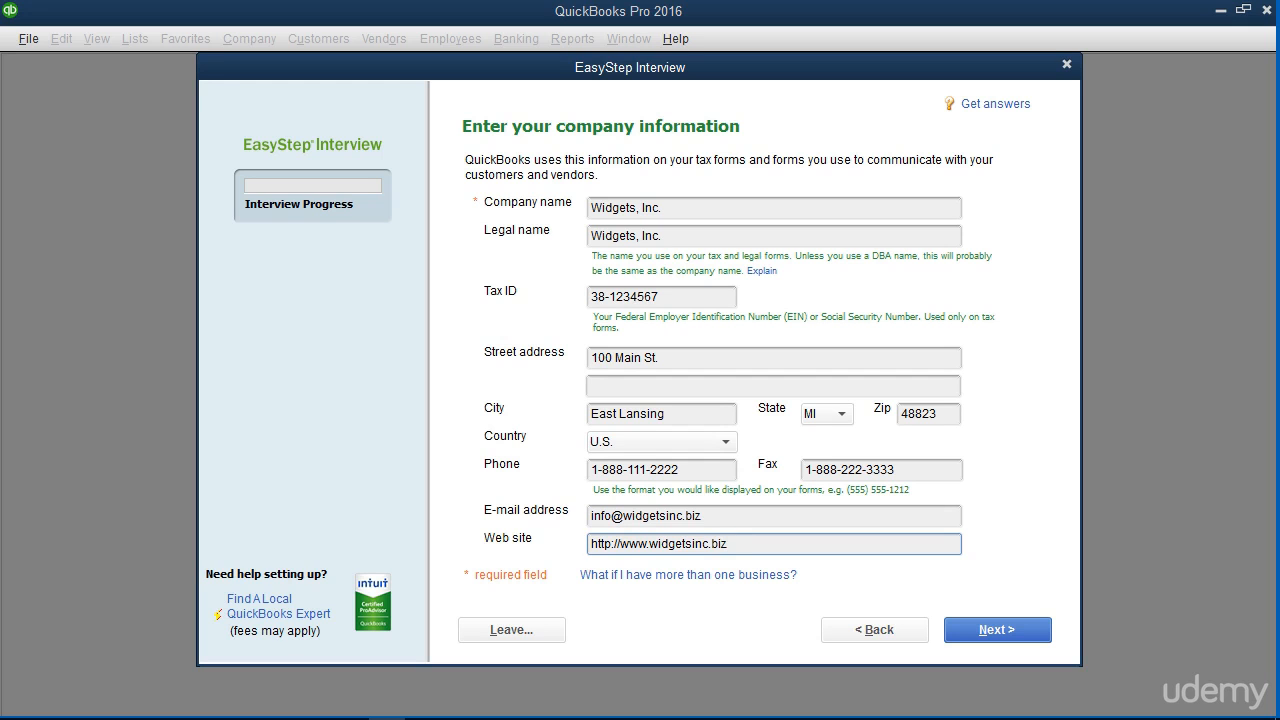
left_click(968, 633)
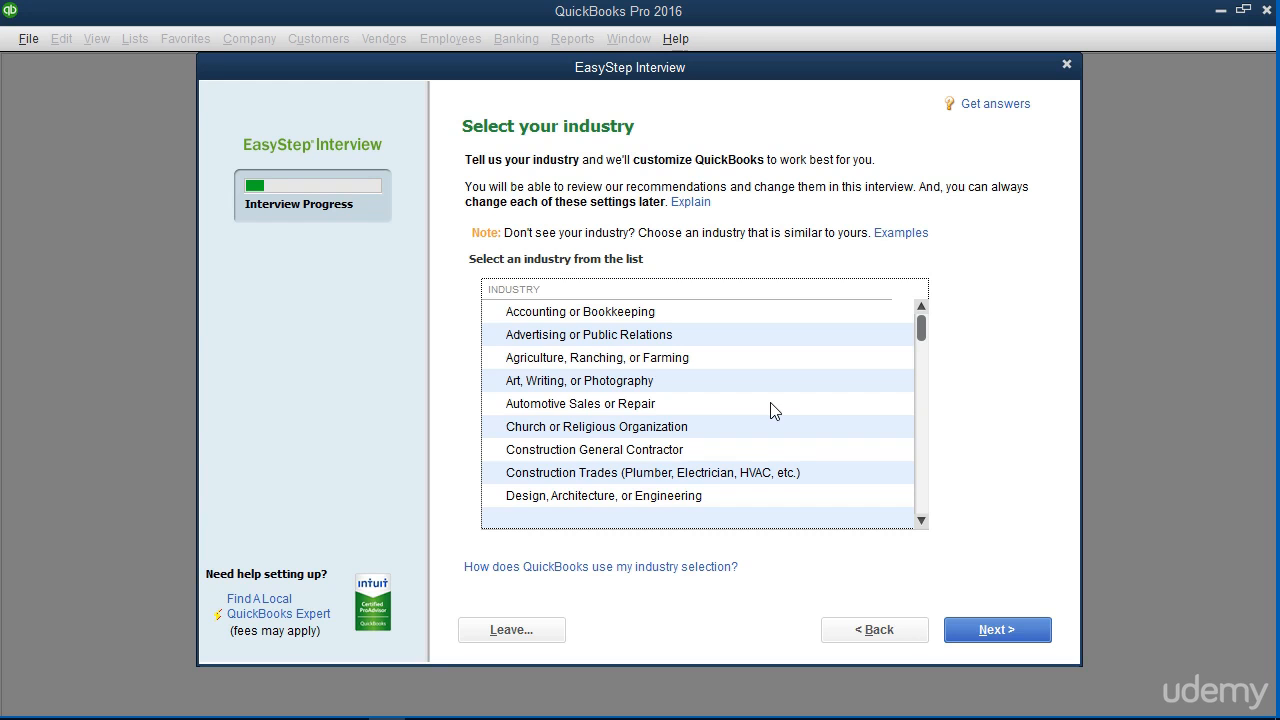
Pick General Product-based Business from the industry list and go to the next page.
scroll(773, 410, "down", 2)
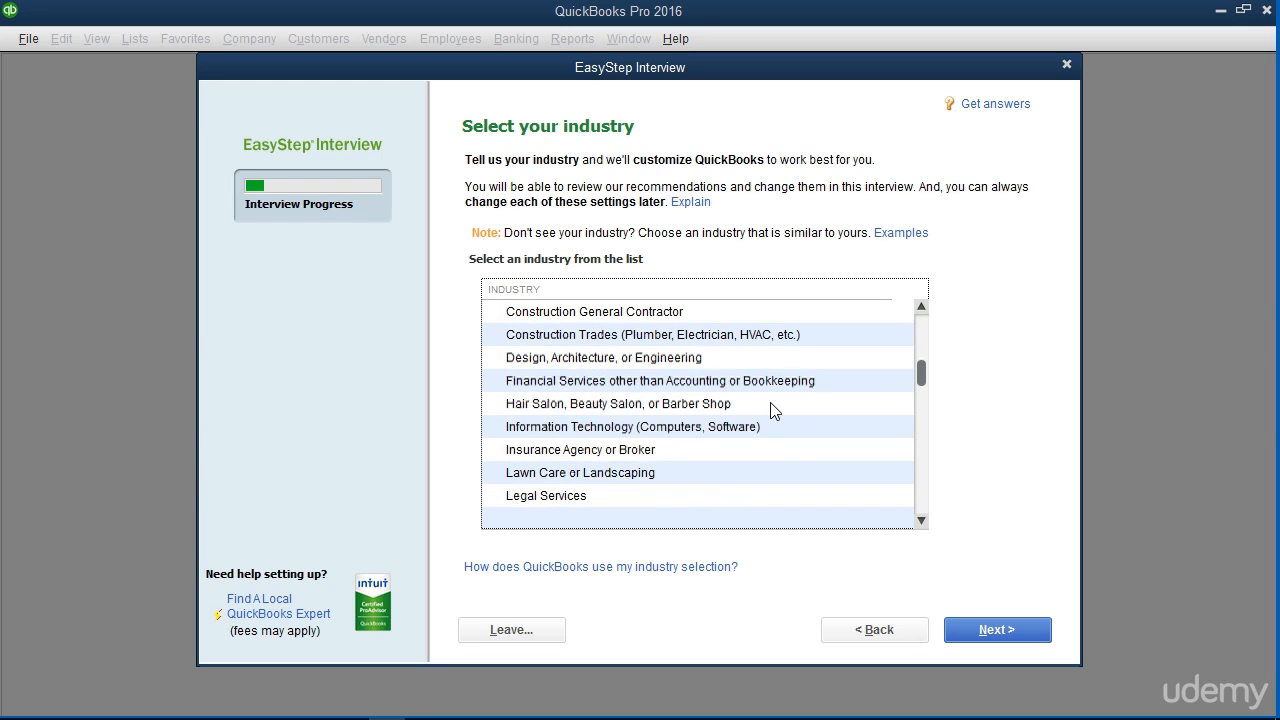
scroll(773, 410, "down", 1)
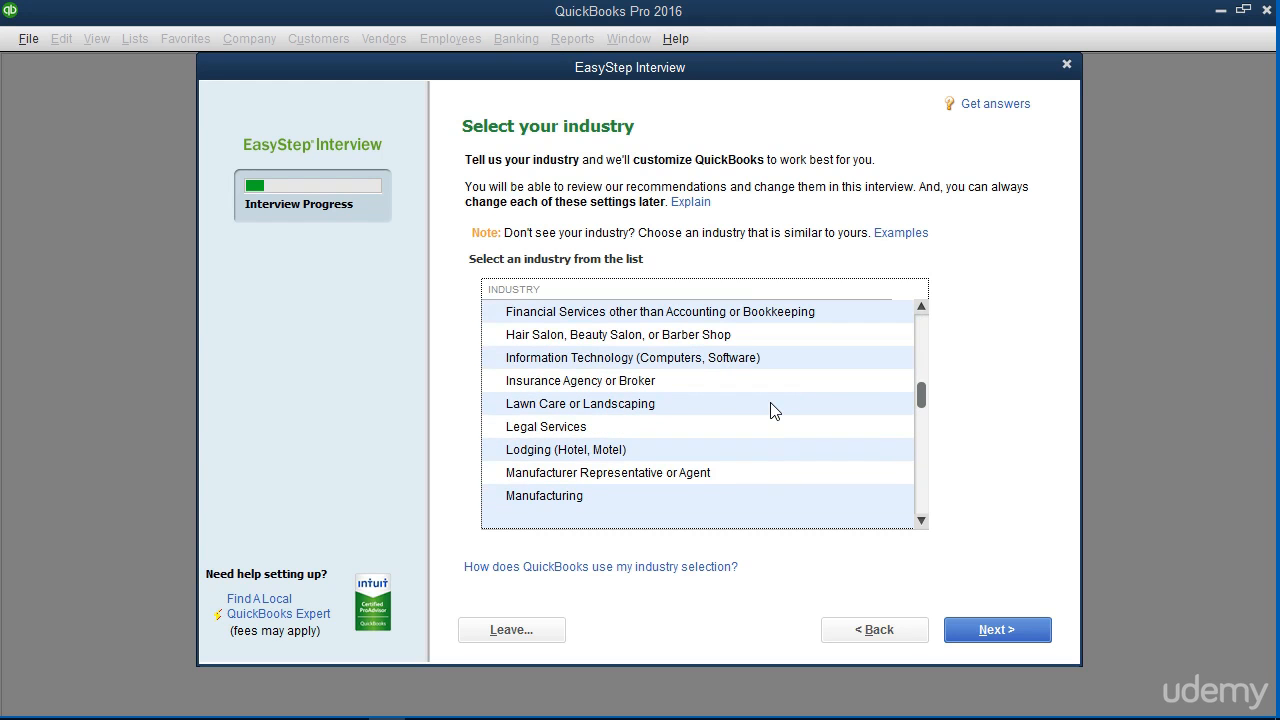
scroll(773, 410, "down", 2)
scroll(773, 410, "down", 3)
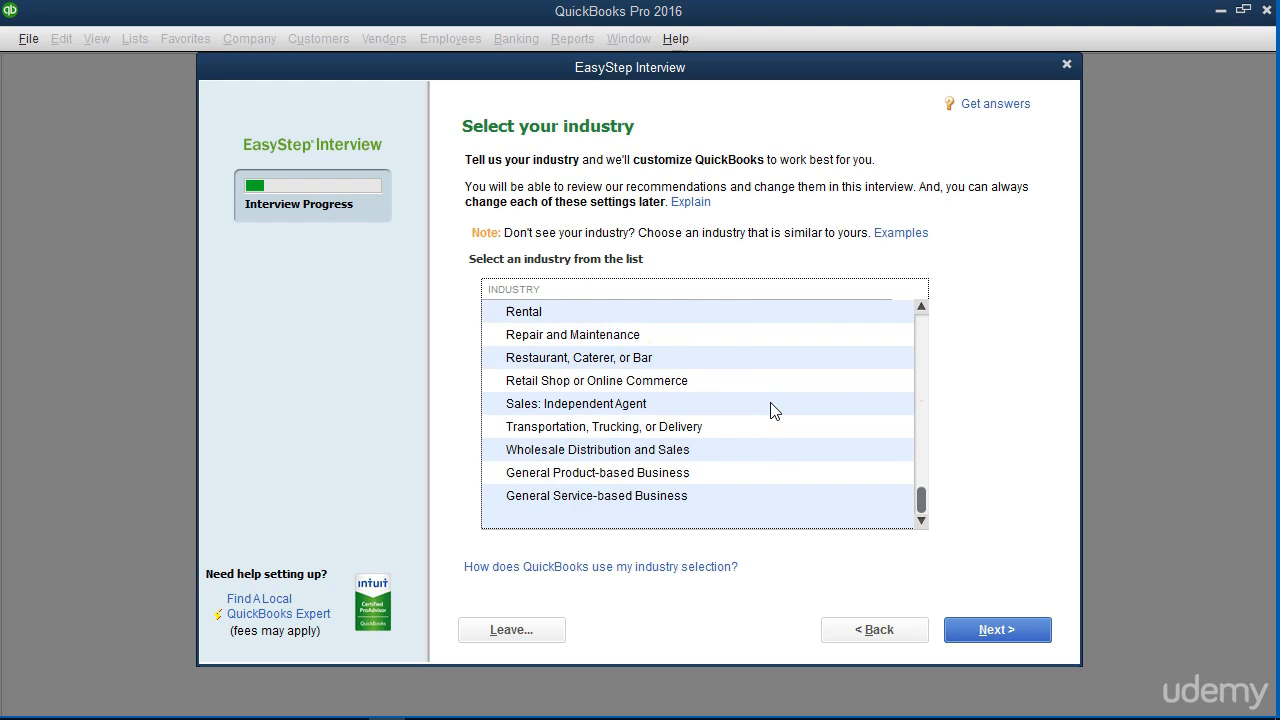
left_click(685, 481)
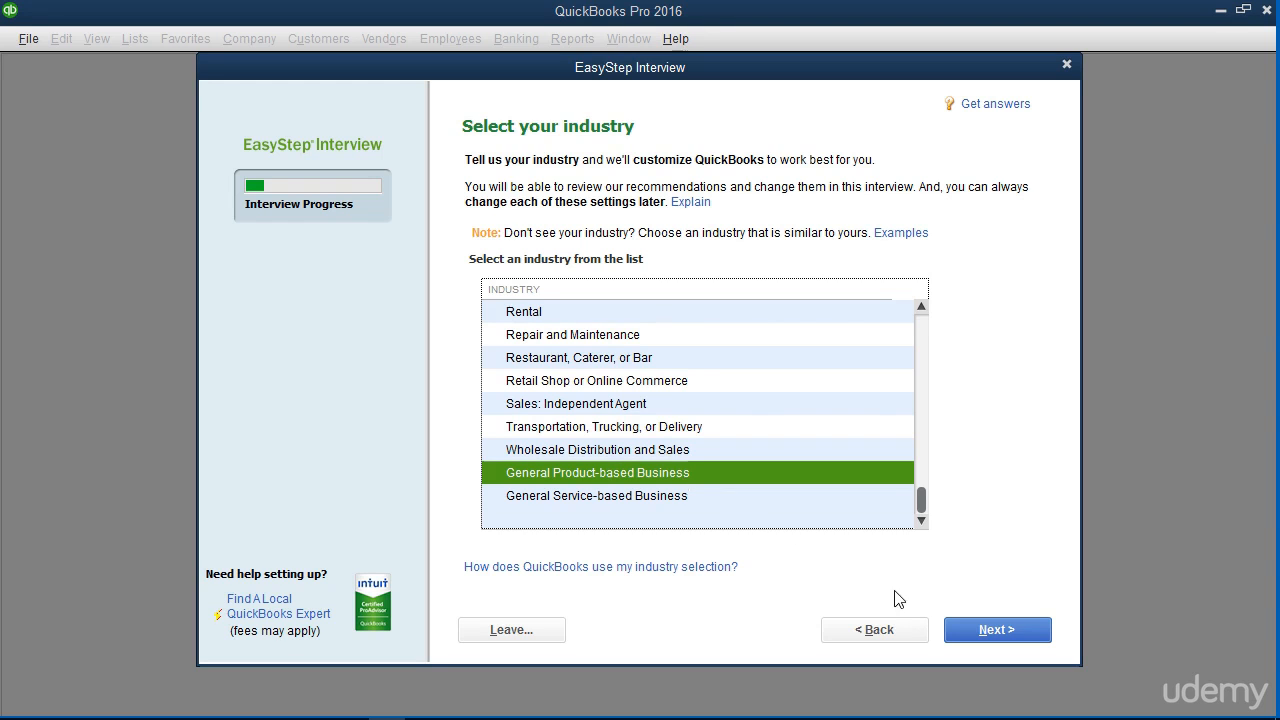
left_click(1016, 631)
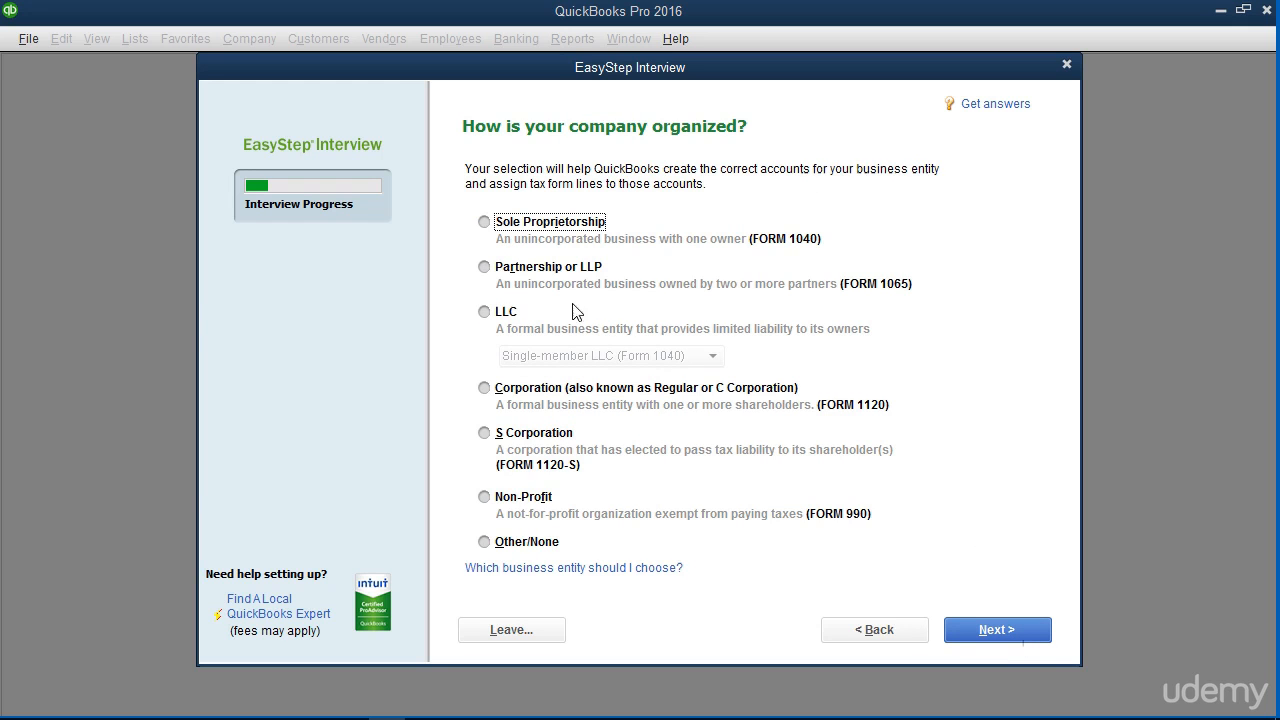
Select Sole Proprietorship as the organization type and continue.
left_click(486, 224)
left_click(987, 632)
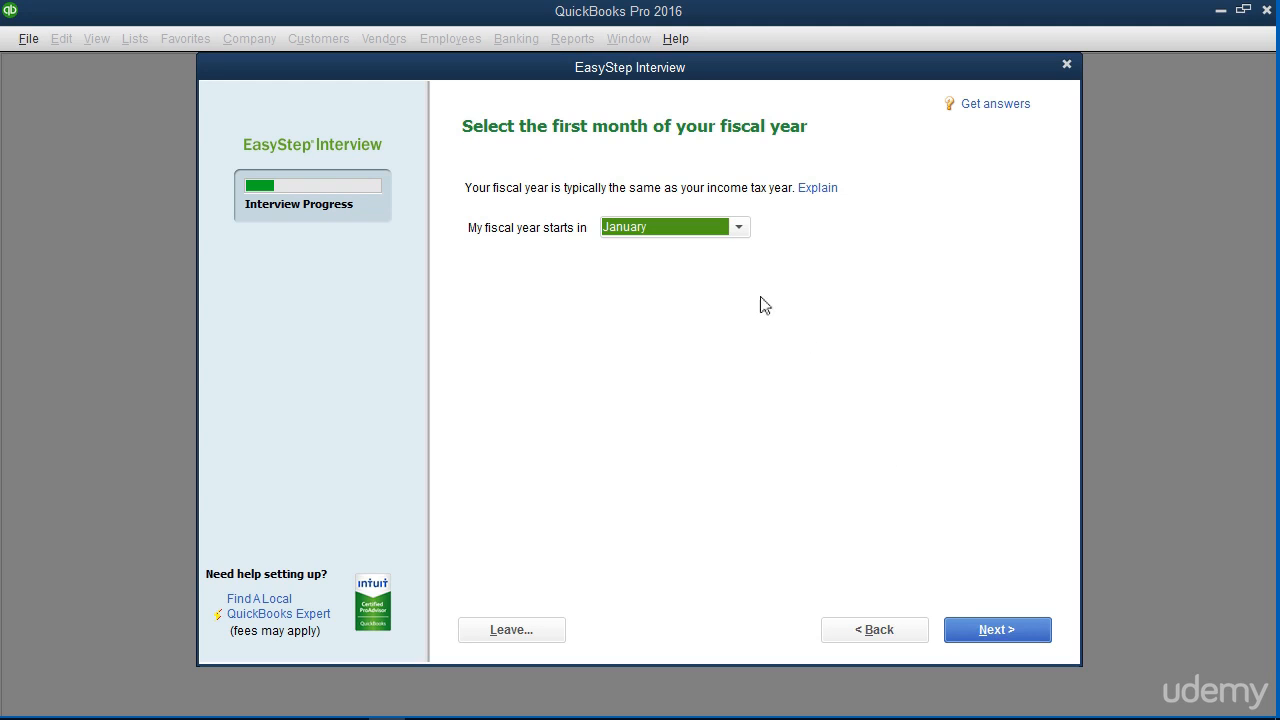
Leave January as the fiscal year's first month and continue.
left_click(739, 228)
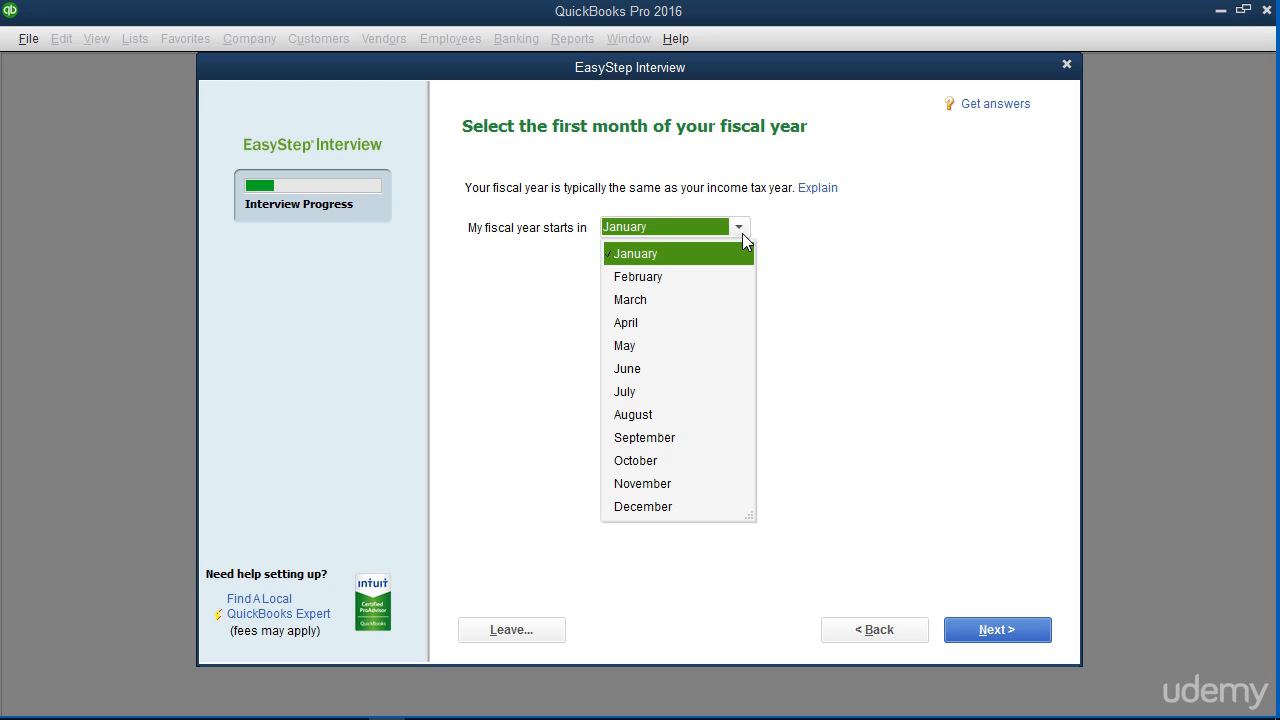
left_click(742, 233)
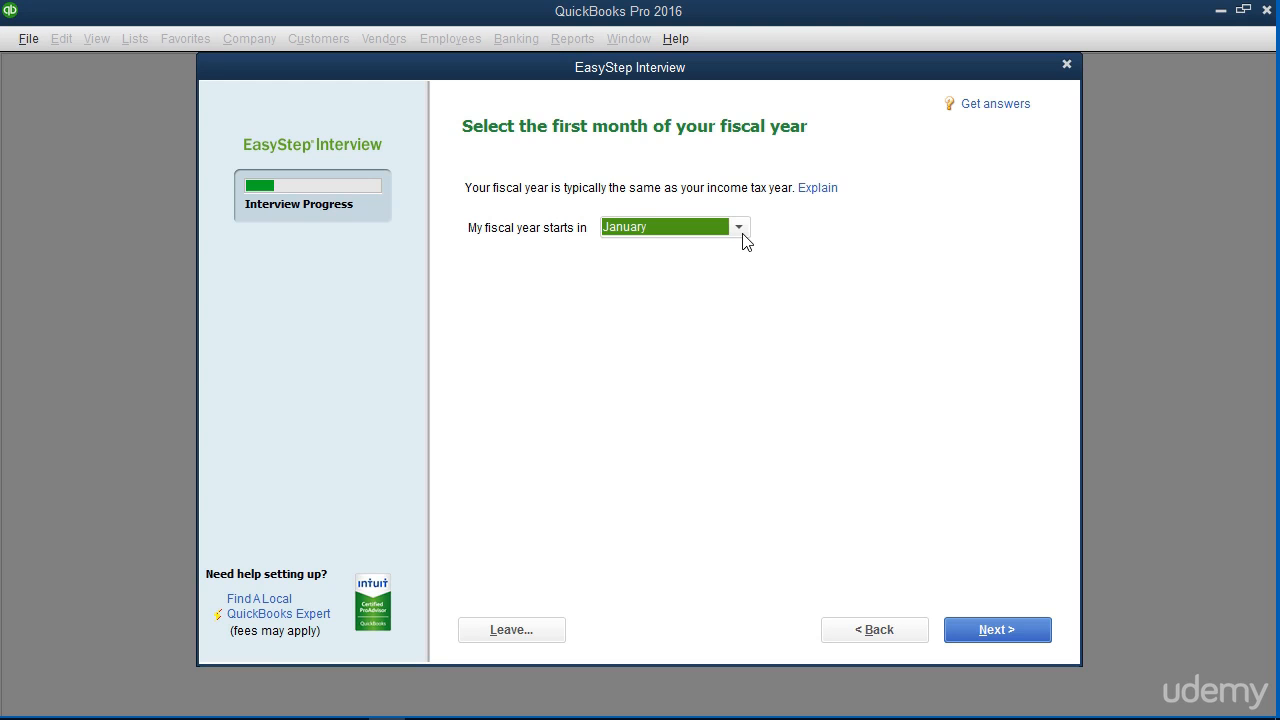
left_click(1033, 632)
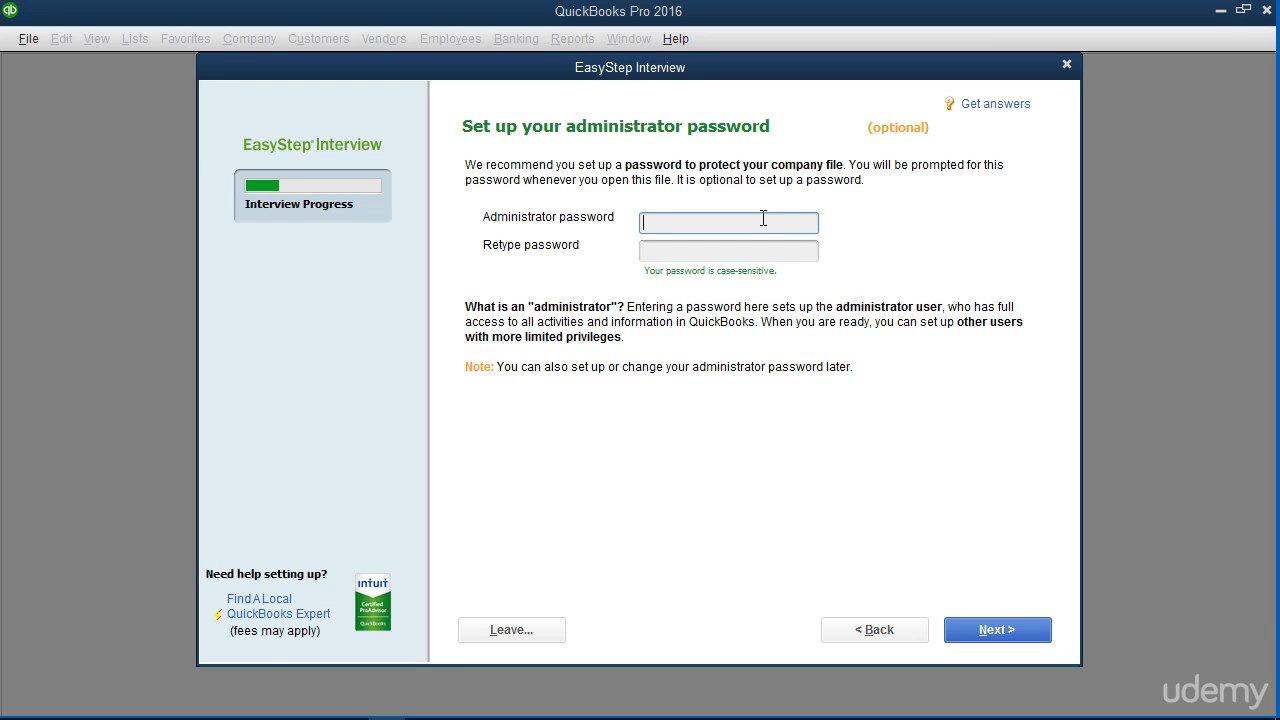
Leave both administrator password fields blank and move on.
left_click(763, 218)
left_click(753, 247)
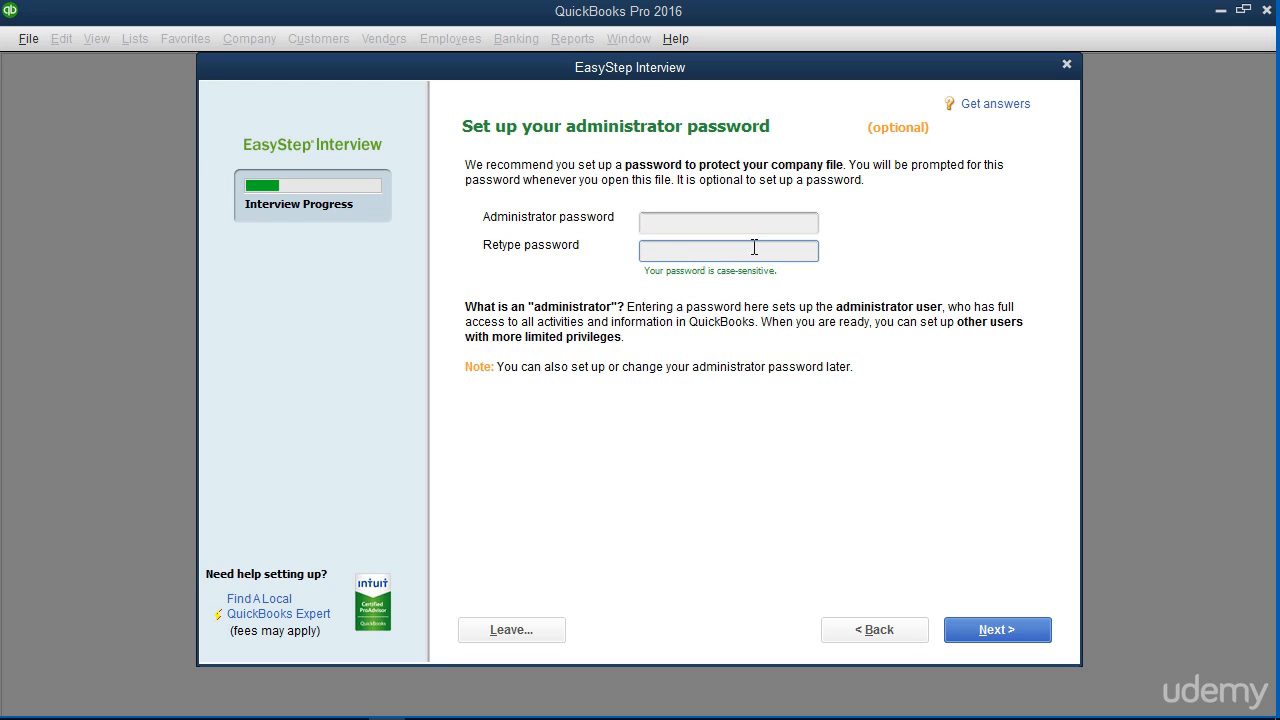
left_click(1024, 637)
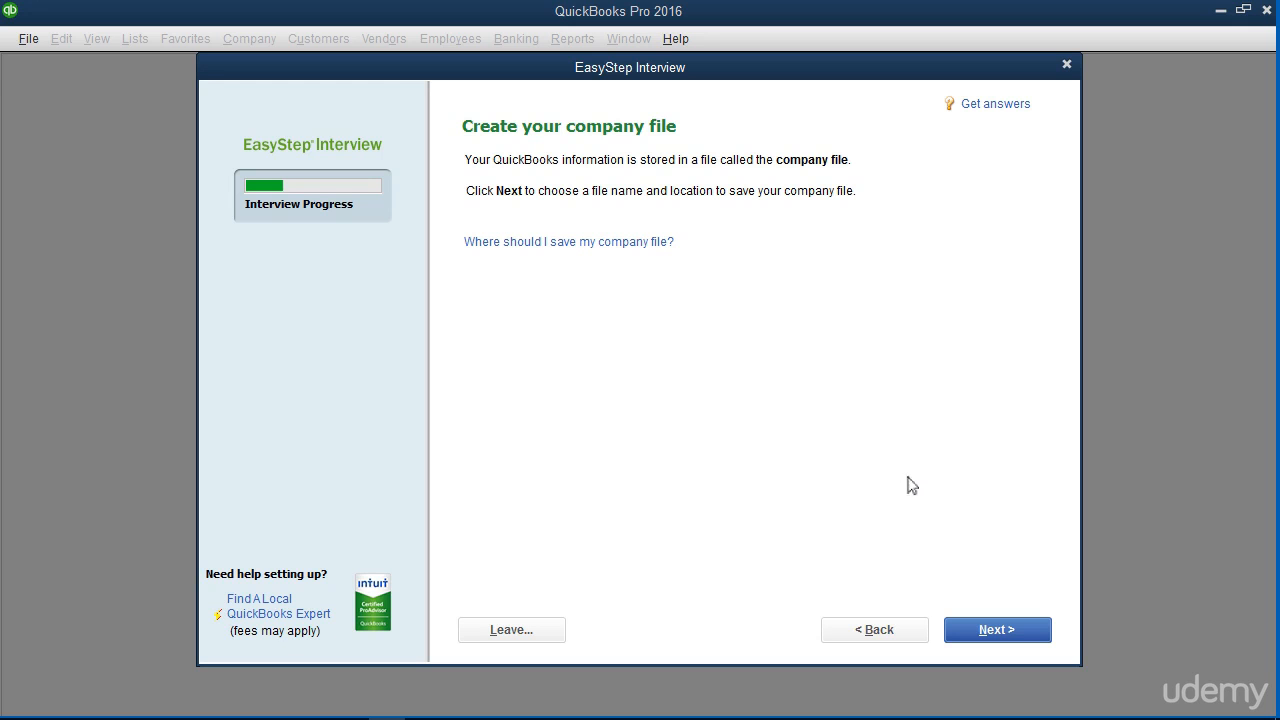
Accept the file name Widgets, Inc. and save the company file.
left_click(975, 628)
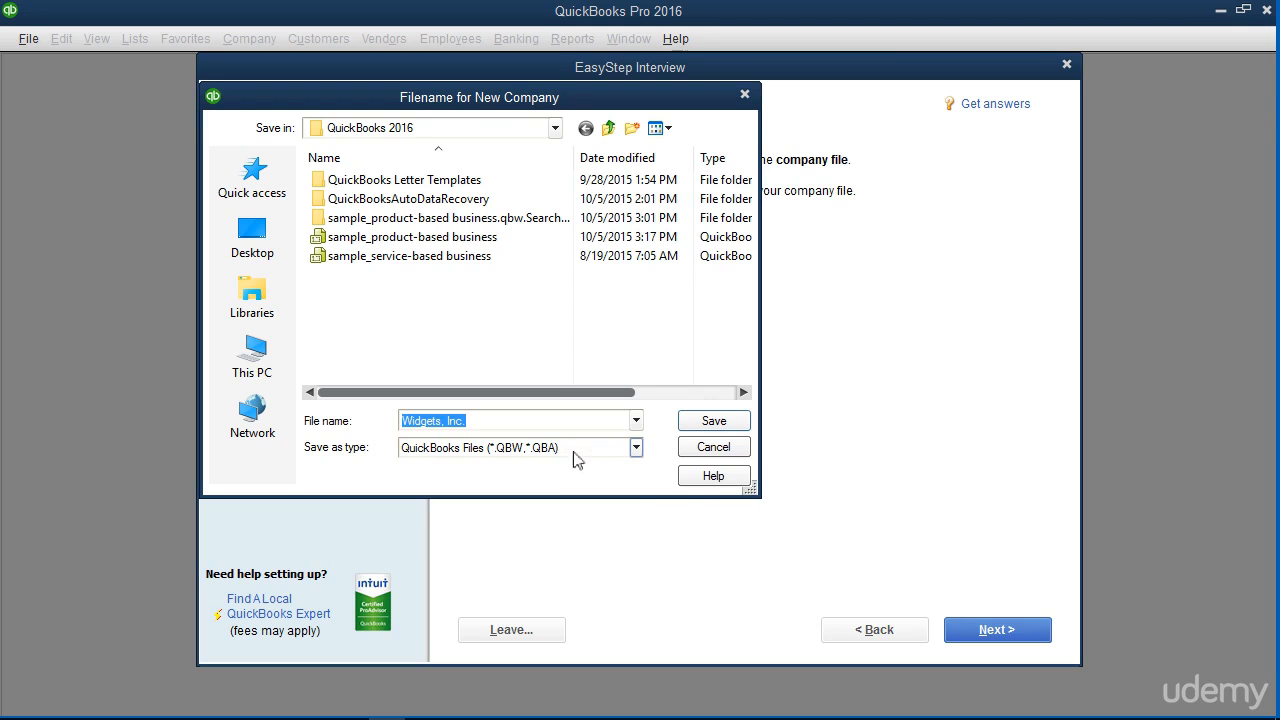
left_click(531, 421)
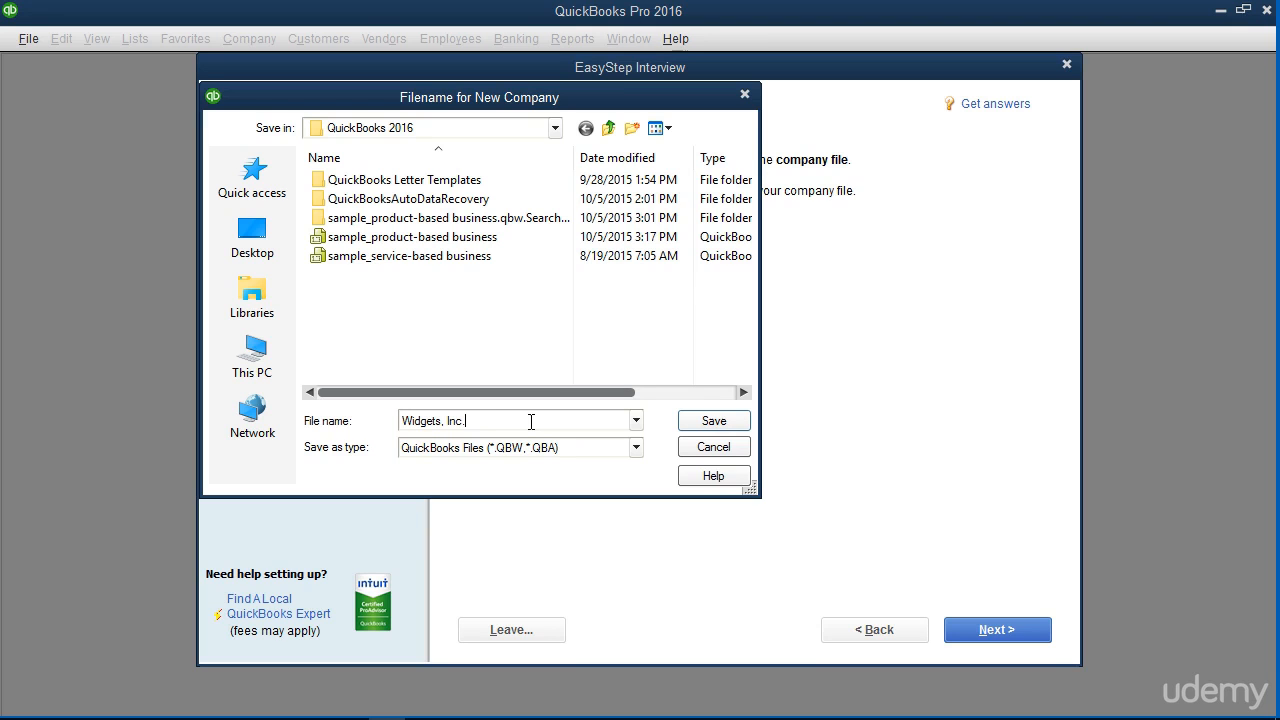
left_click(714, 421)
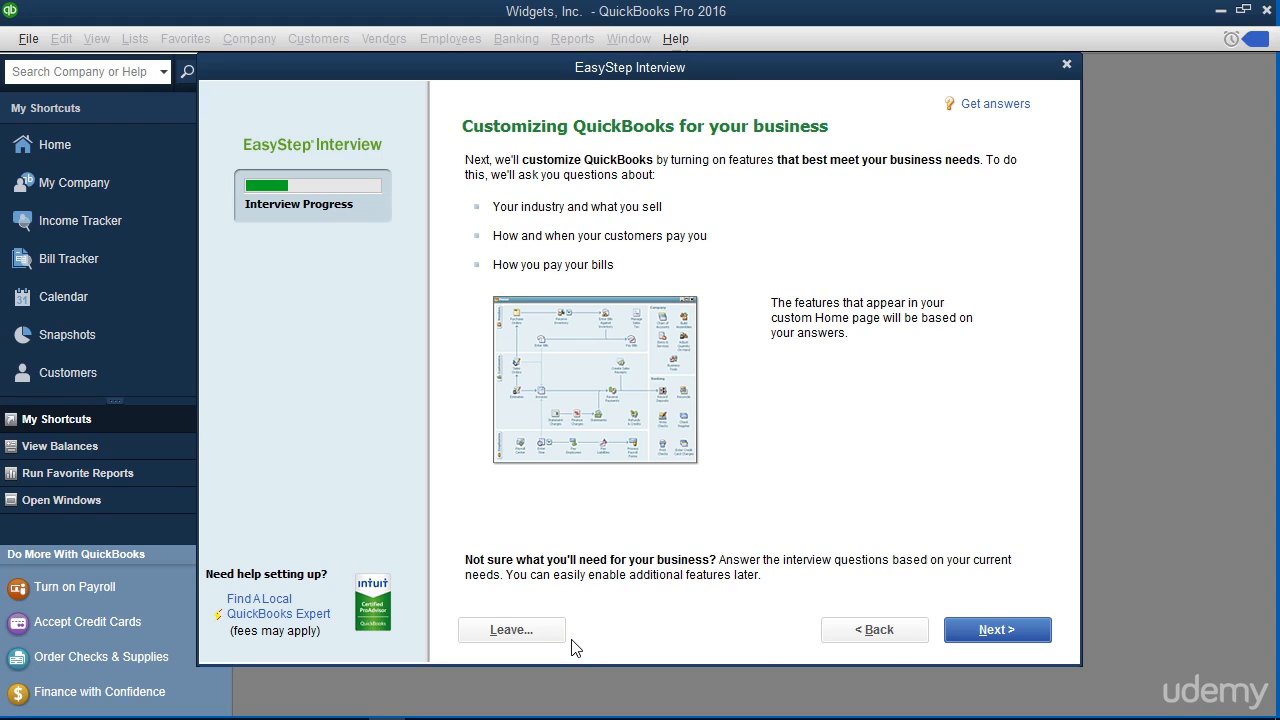
Choose both services and products, and enable sales tax, estimates and progress invoicing.
left_click(973, 637)
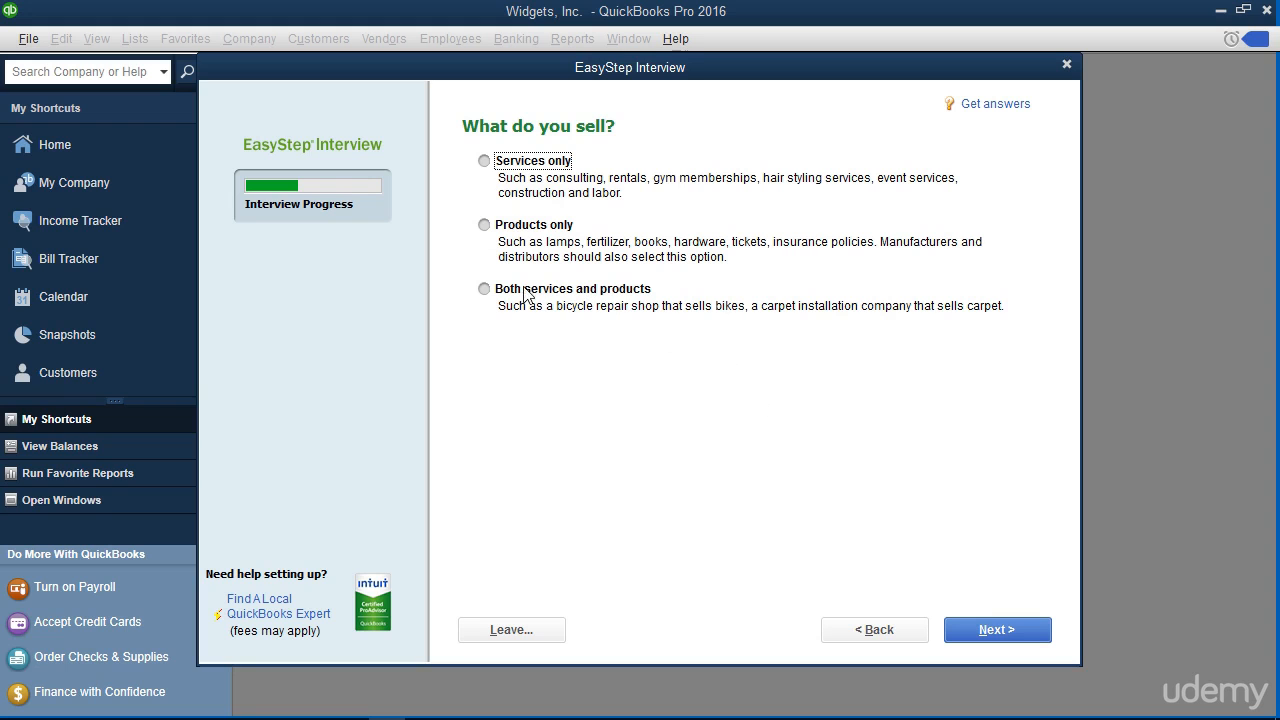
left_click(485, 289)
left_click(1038, 632)
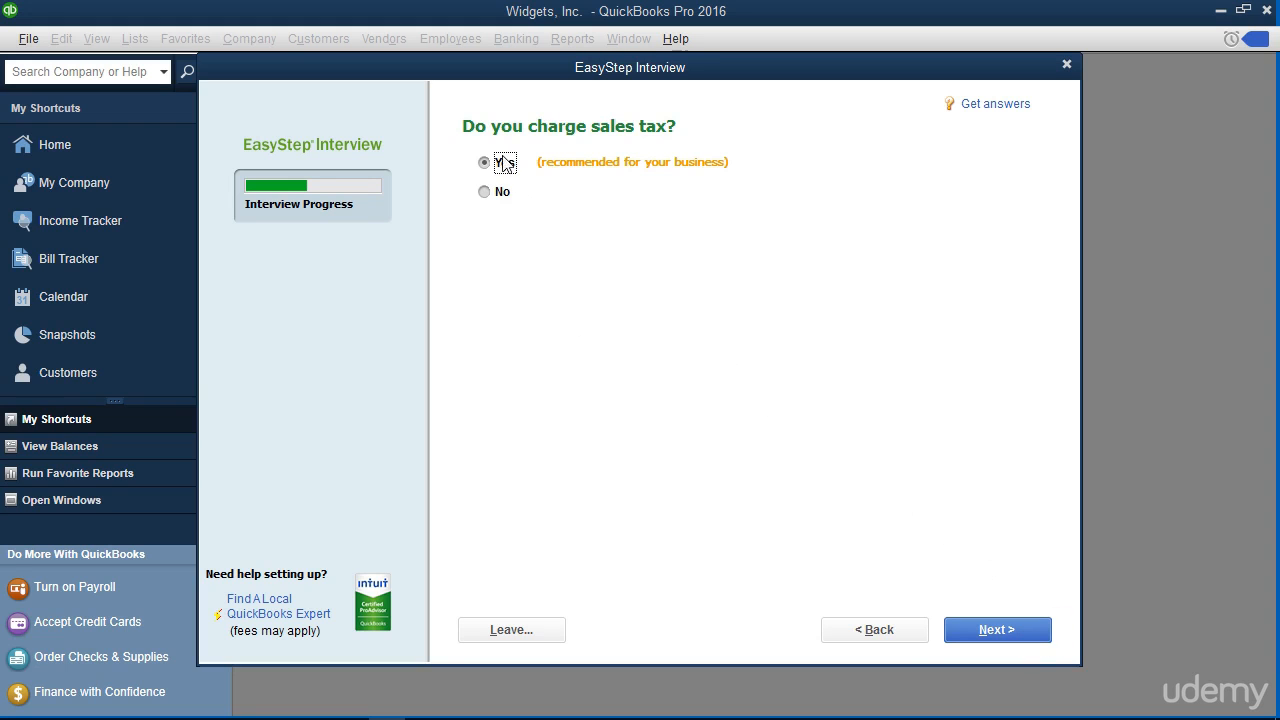
left_click(992, 637)
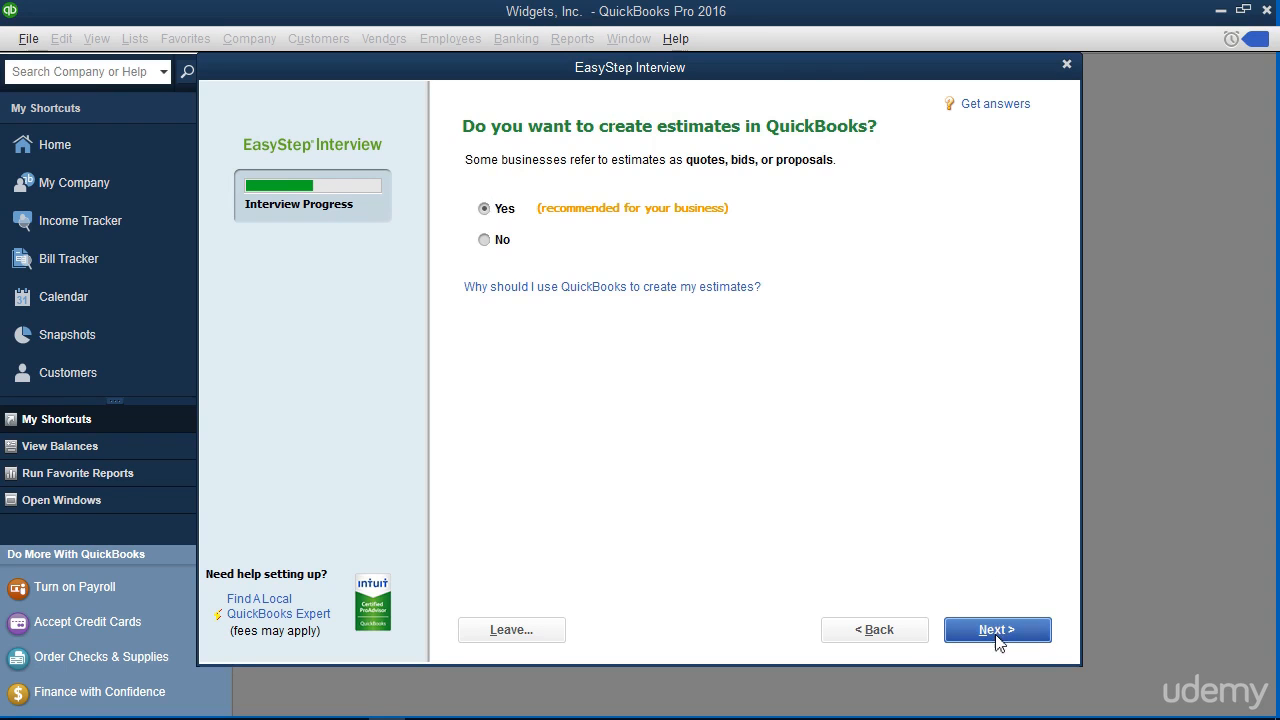
left_click(995, 637)
left_click(996, 637)
left_click(515, 357)
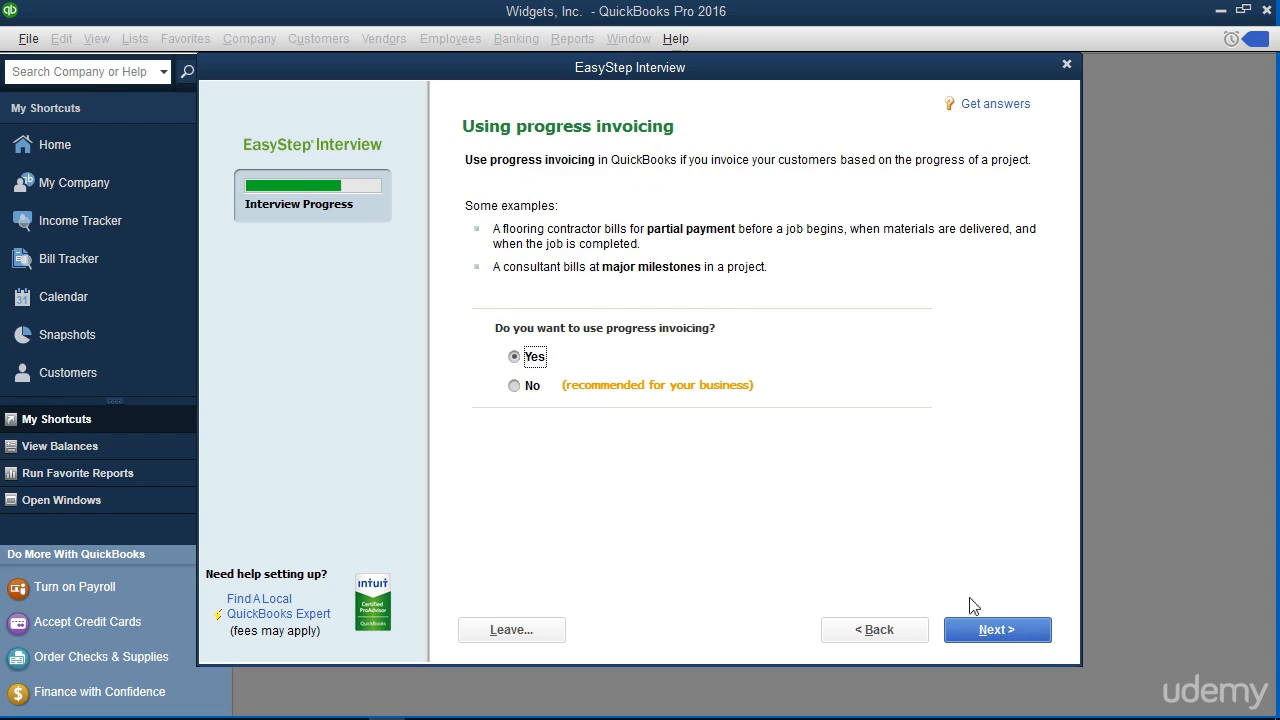
left_click(1000, 632)
left_click(994, 631)
Turn on inventory and time tracking, add W-2 employees and 1099 contractors, keep start date.
left_click(516, 428)
left_click(983, 630)
left_click(530, 350)
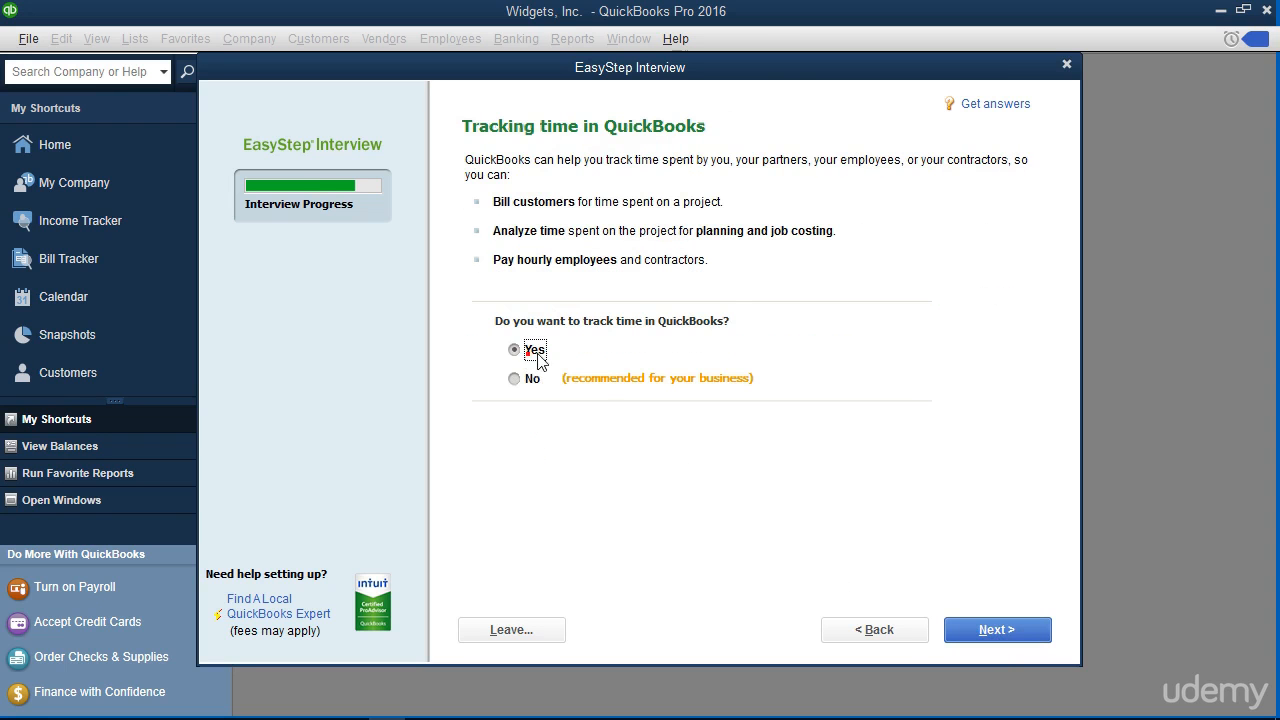
left_click(997, 629)
left_click(480, 162)
left_click(503, 192)
left_click(503, 222)
left_click(995, 630)
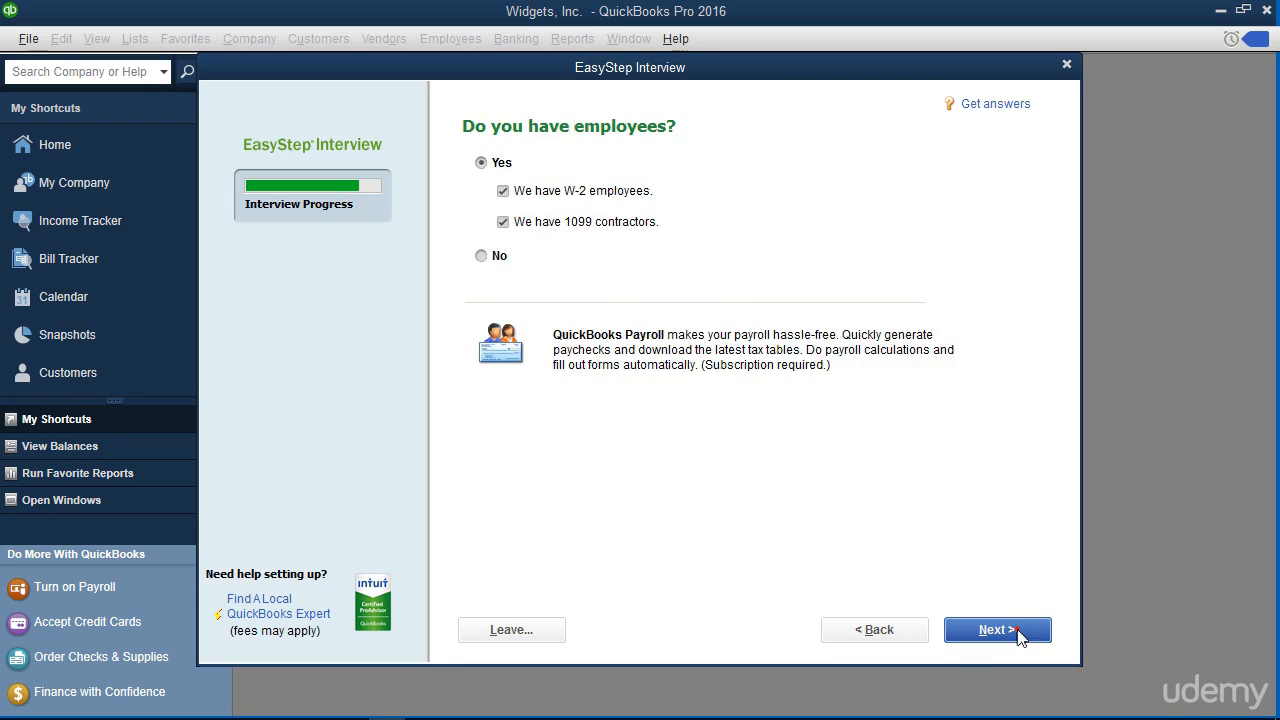
left_click(997, 629)
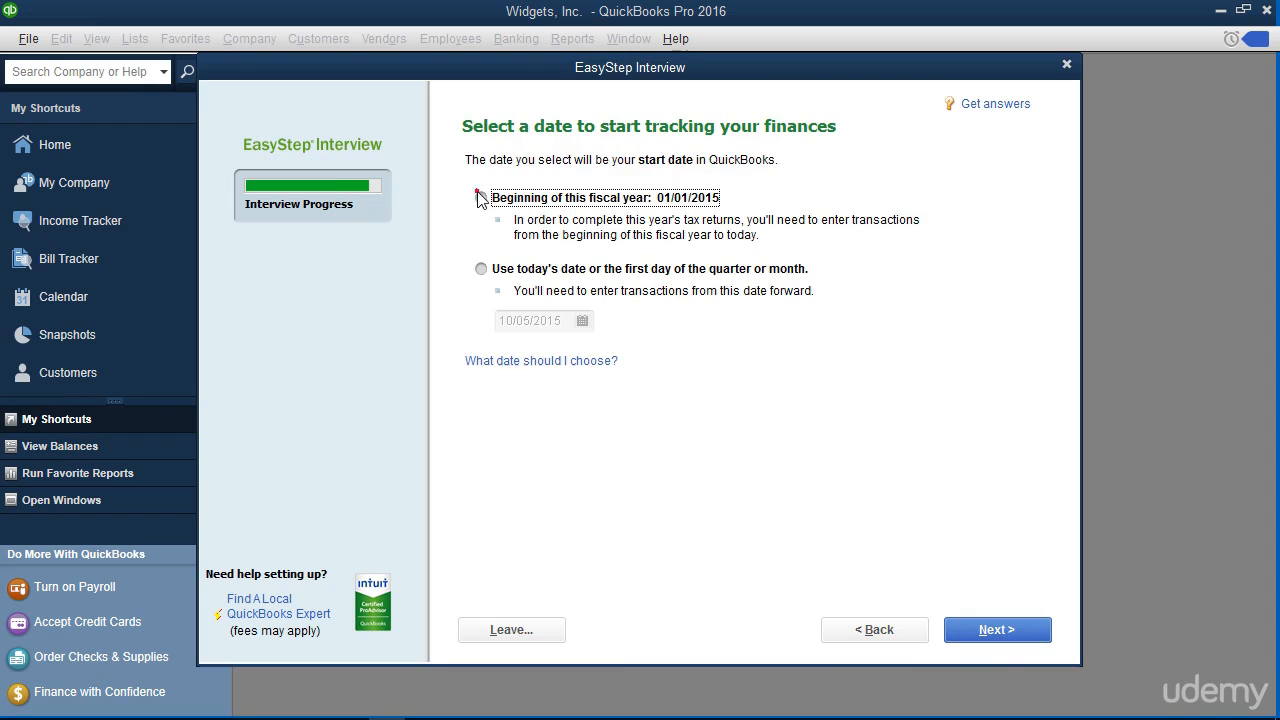
left_click(1000, 630)
Accept the suggested income and expense accounts, then leave the interview for QuickBooks Setup.
left_click(1010, 630)
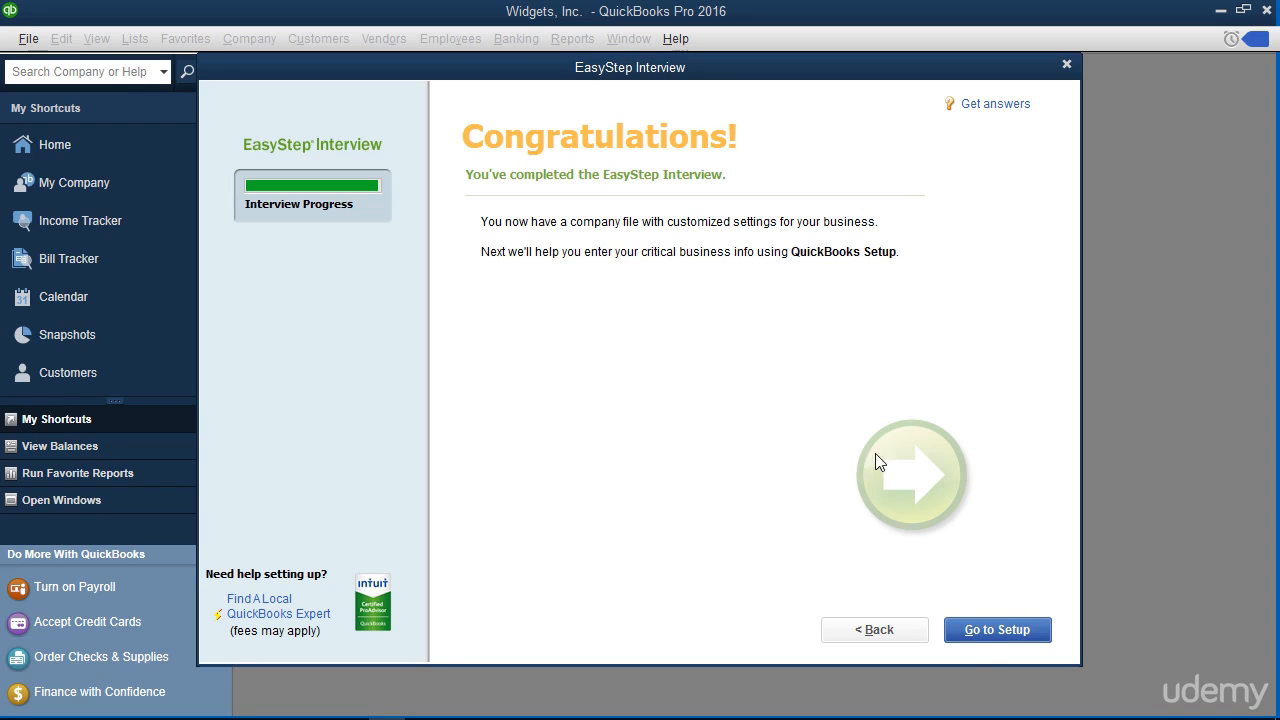
left_click(985, 632)
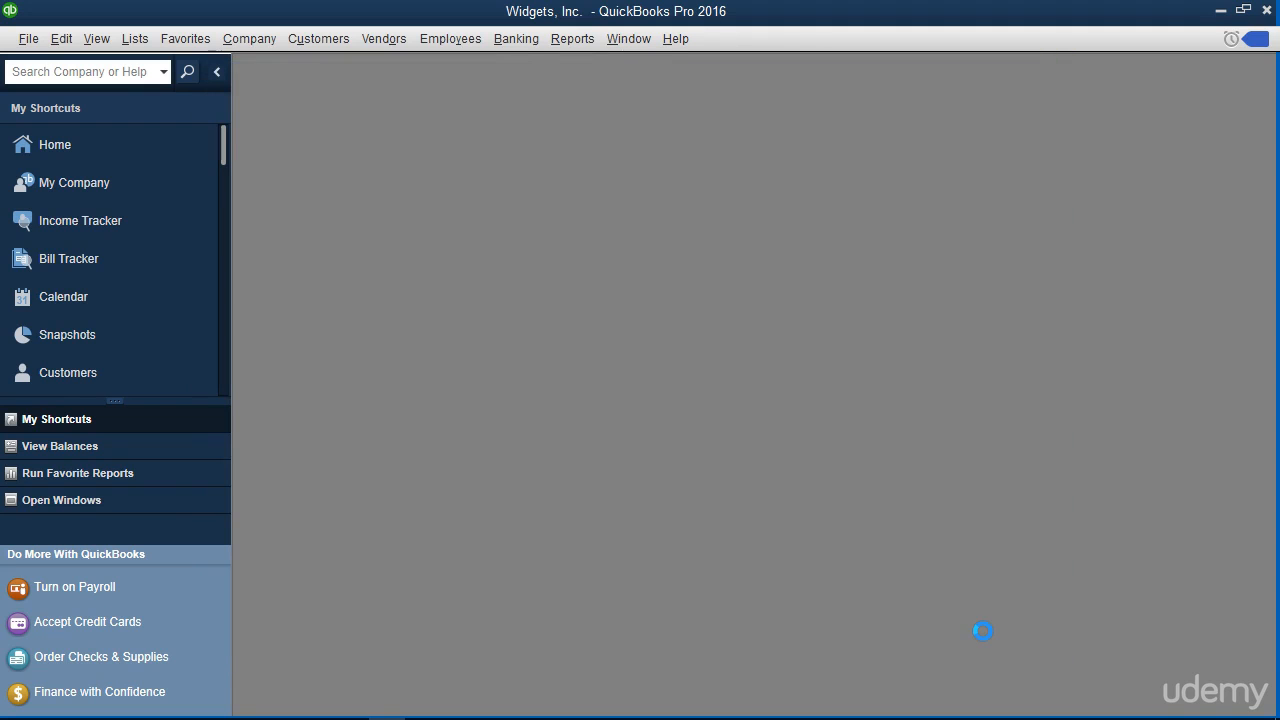